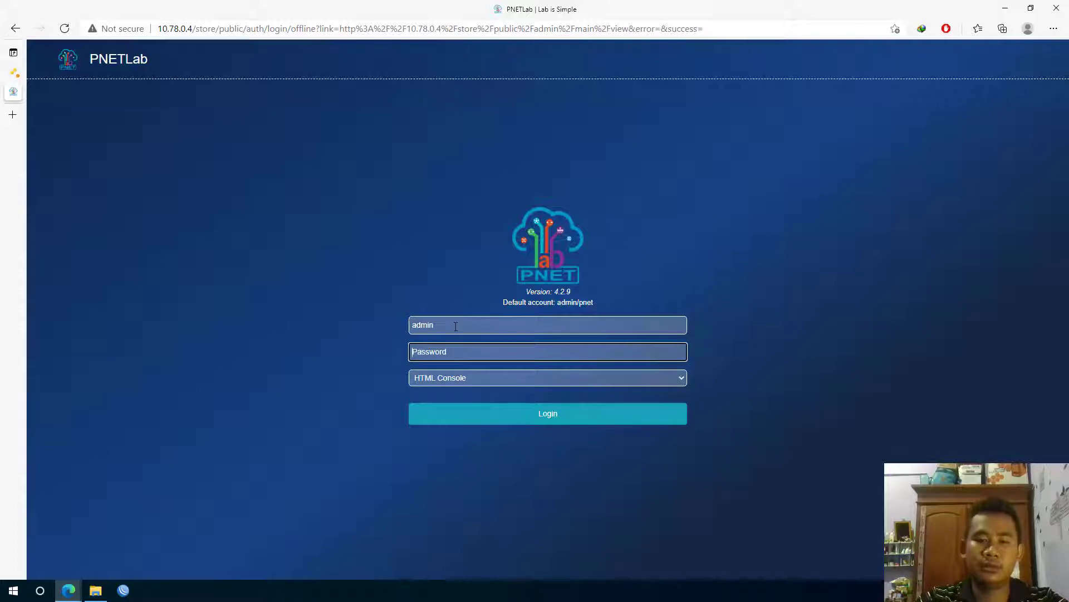
Sign in to PNETLab by entering the account password
type("pnet")
key("Return")
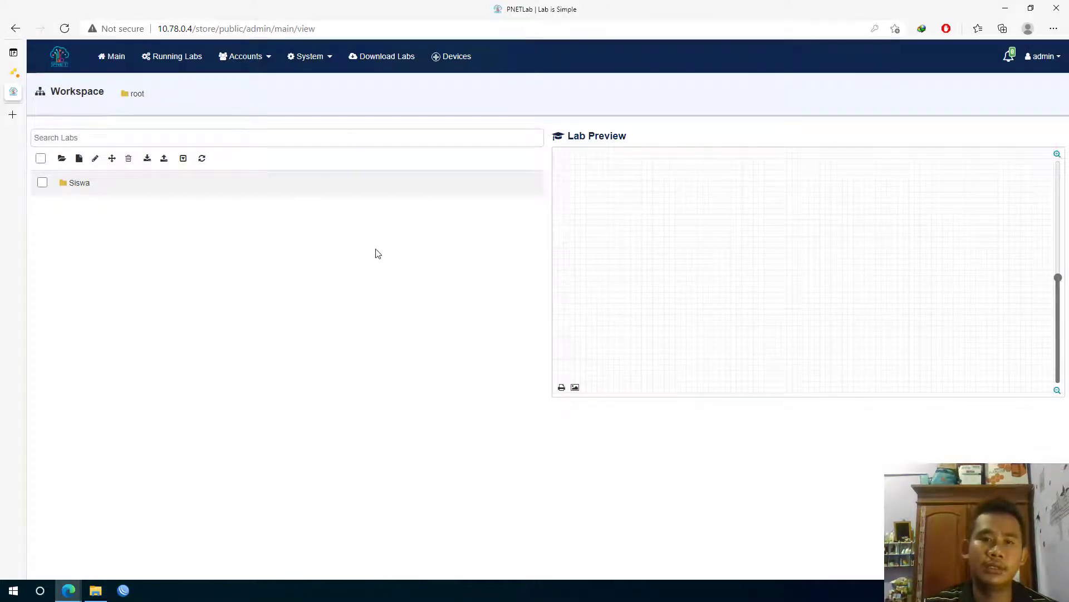
View the System Mode page, showing Offline as the default mode with captcha off
left_click(327, 67)
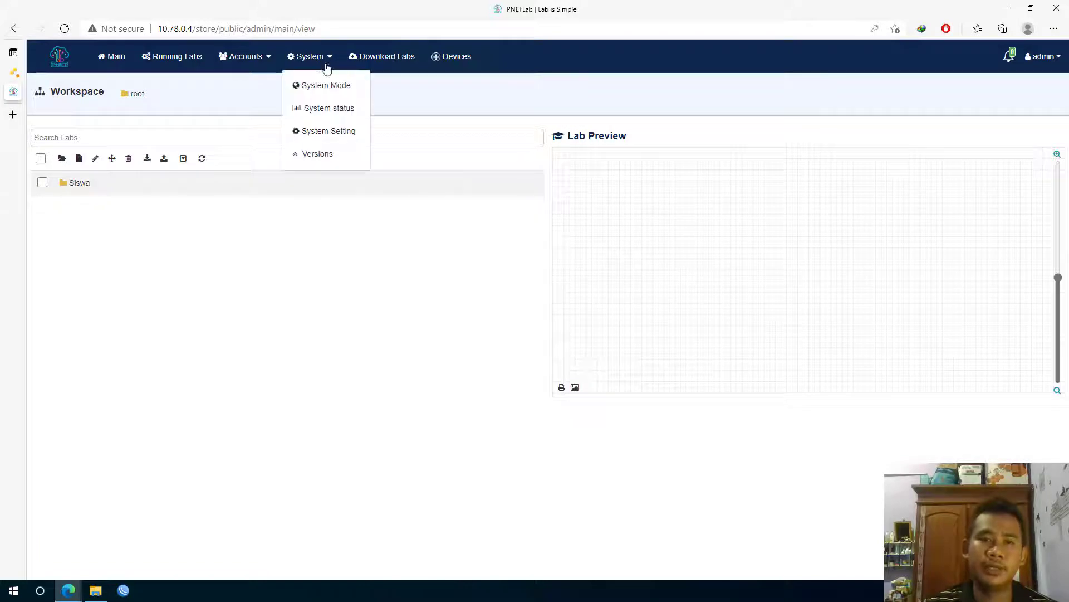
left_click(320, 86)
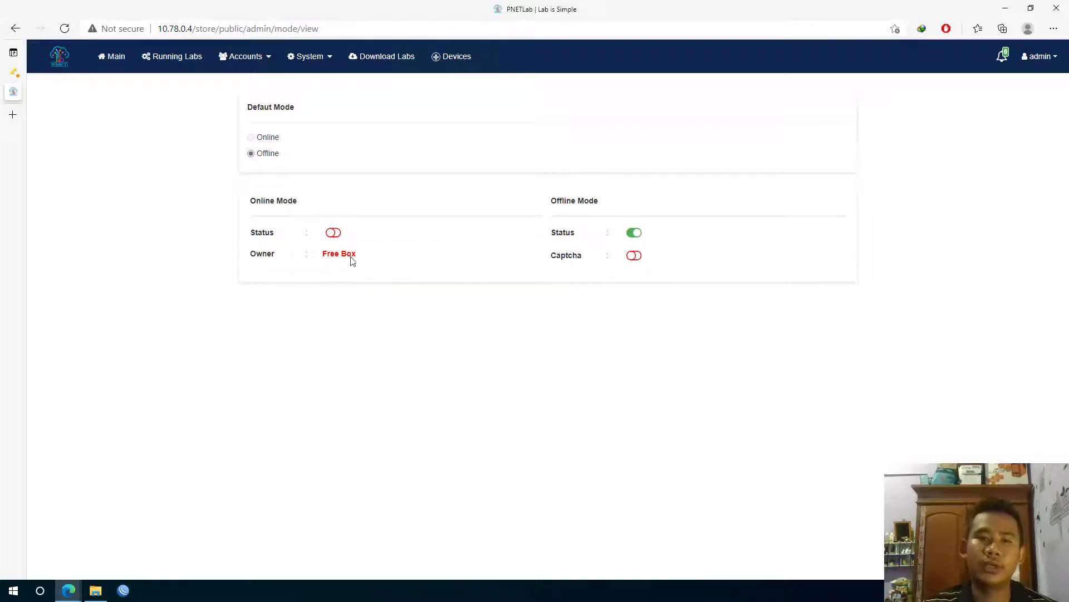
left_click(324, 62)
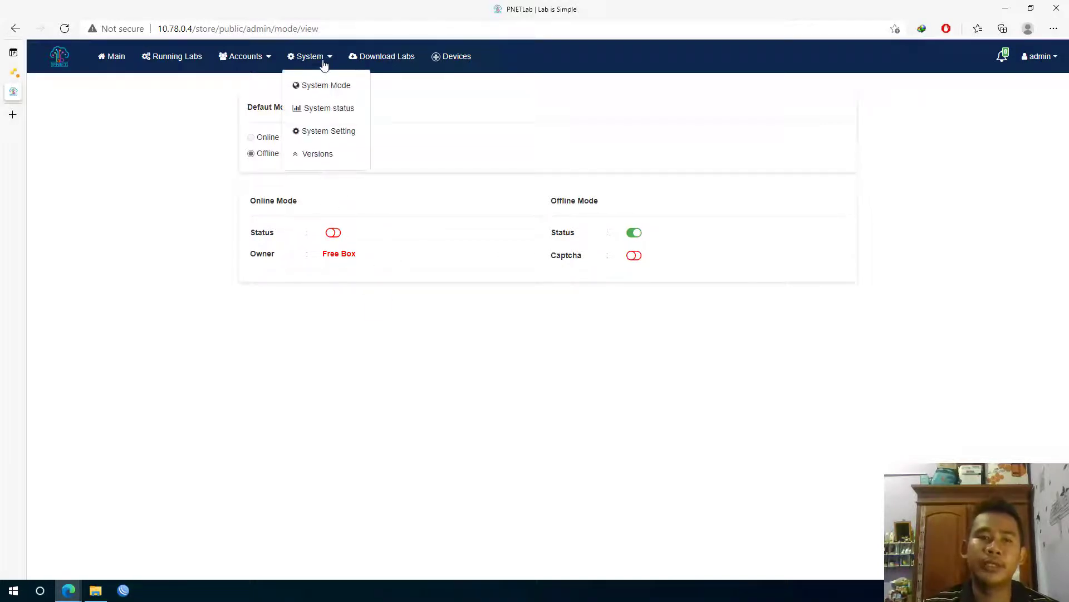
Open System status and highlight the CPU, 7965MB RAM, 4095MB swap and 97G disk totals
left_click(336, 110)
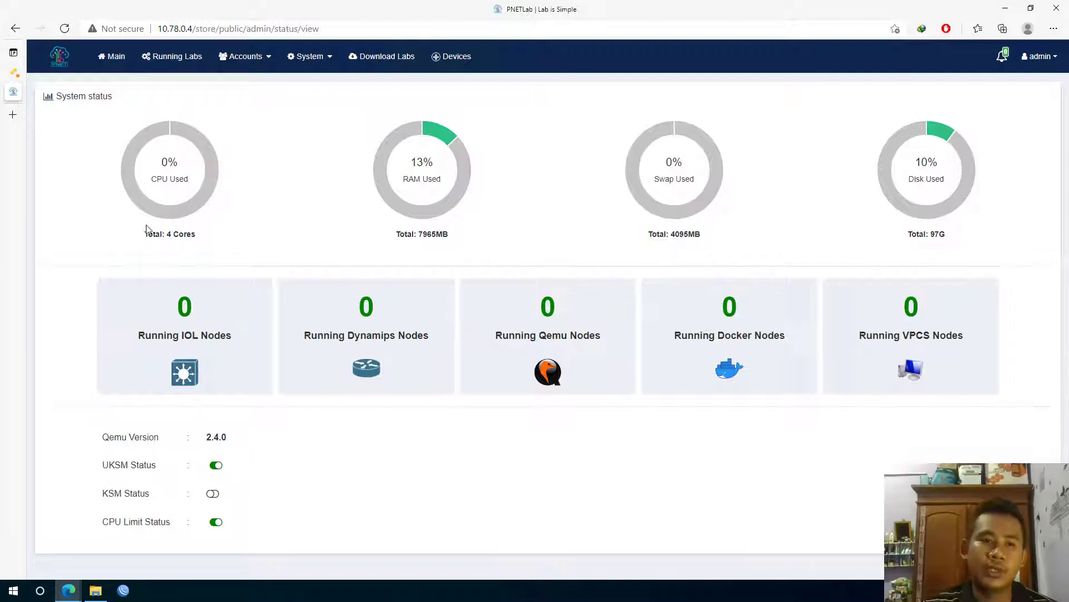
left_click_drag(106, 139, 204, 255)
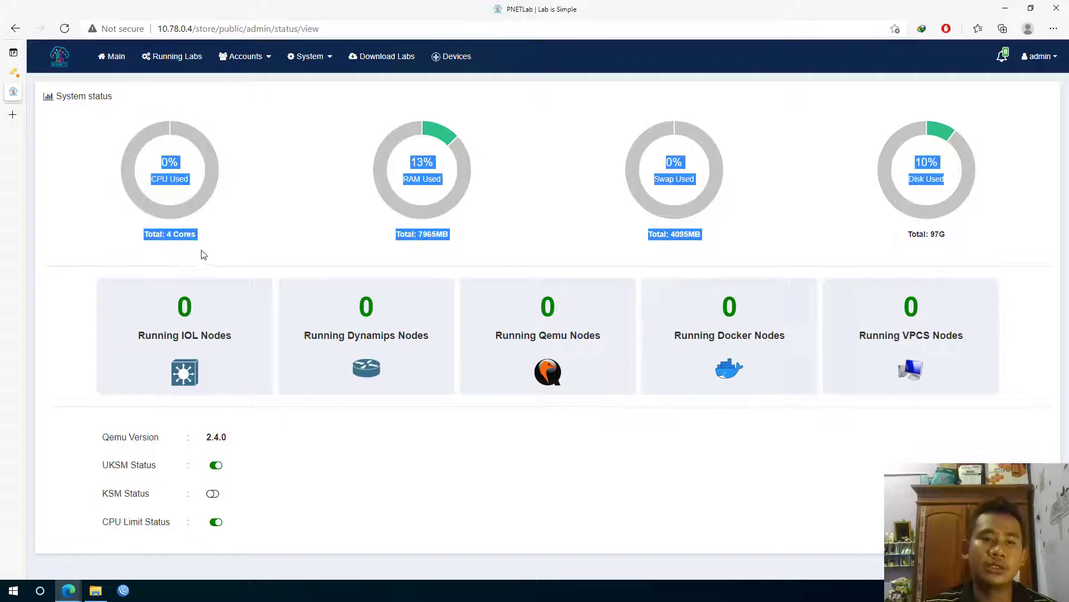
left_click(186, 246)
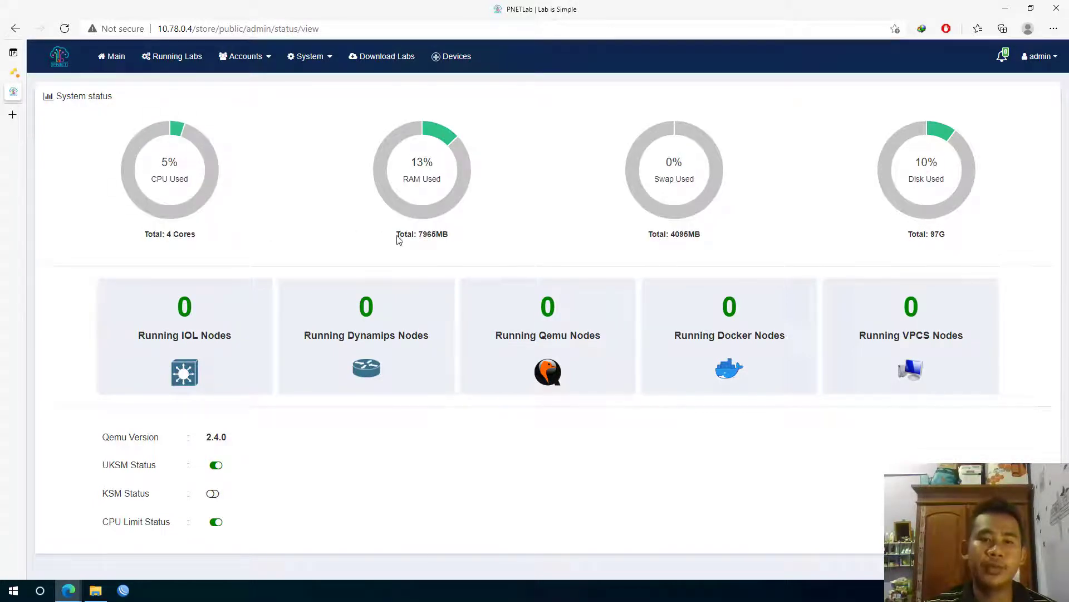
left_click_drag(419, 235, 457, 239)
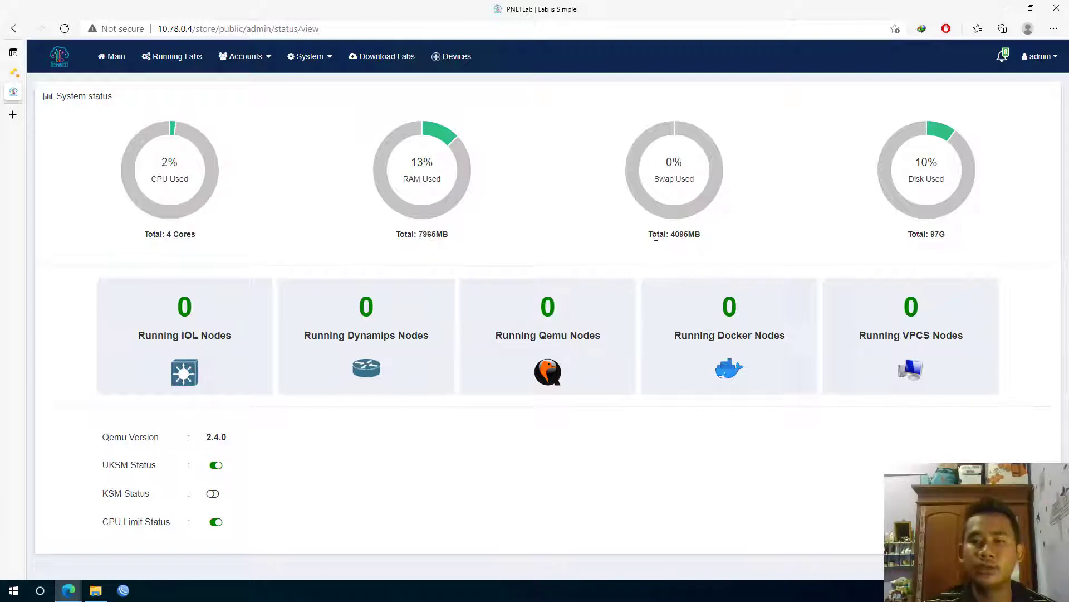
left_click_drag(663, 234, 713, 240)
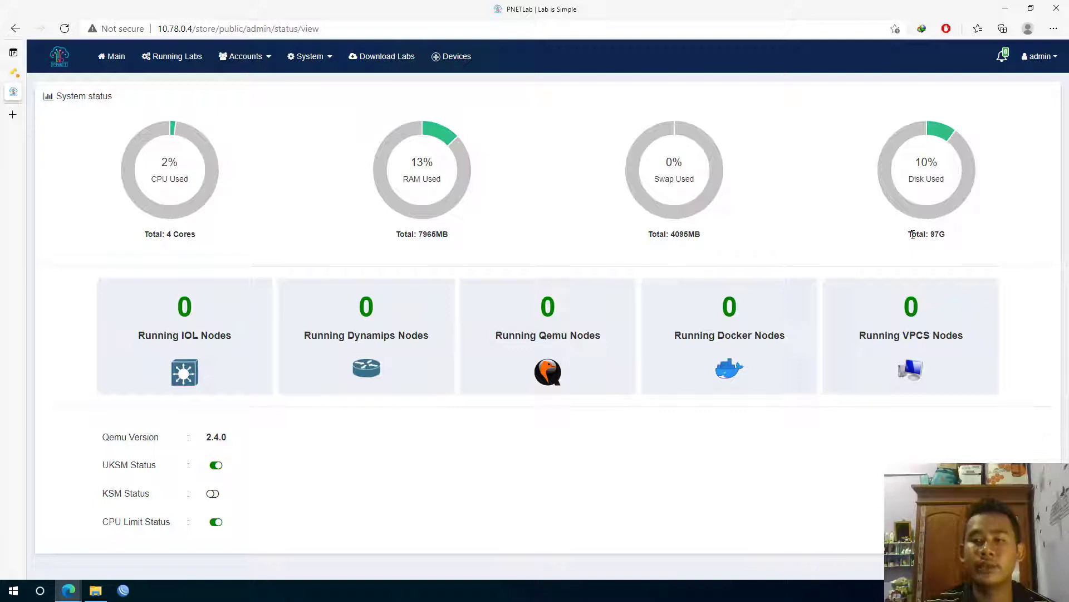
left_click_drag(912, 234, 947, 235)
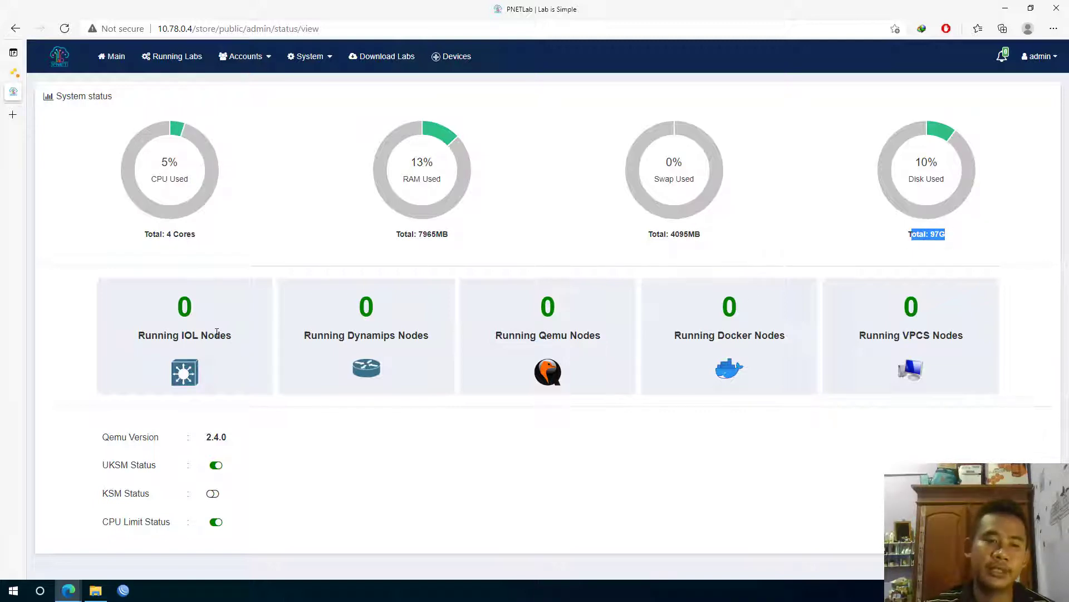
left_click(217, 332)
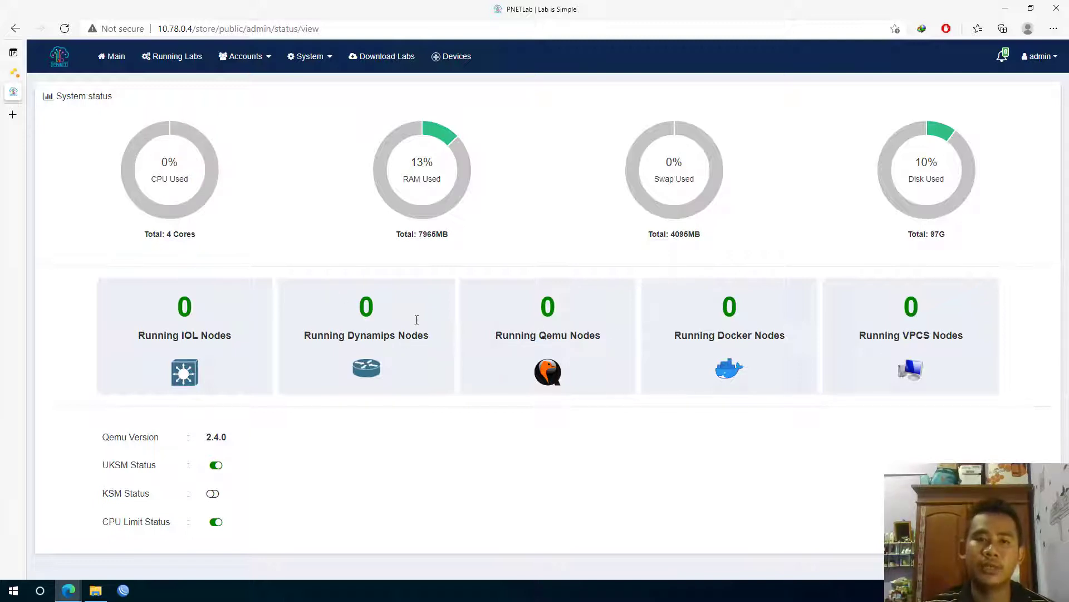
left_click(314, 57)
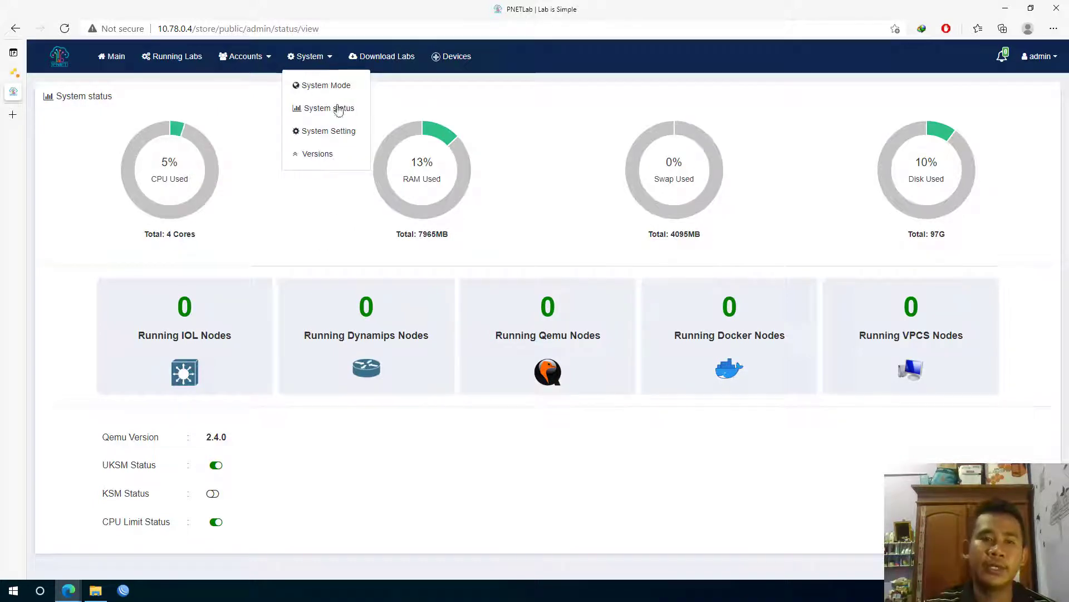
Open System Setting and scroll through the controller, service, share-folder and proxy options
left_click(318, 134)
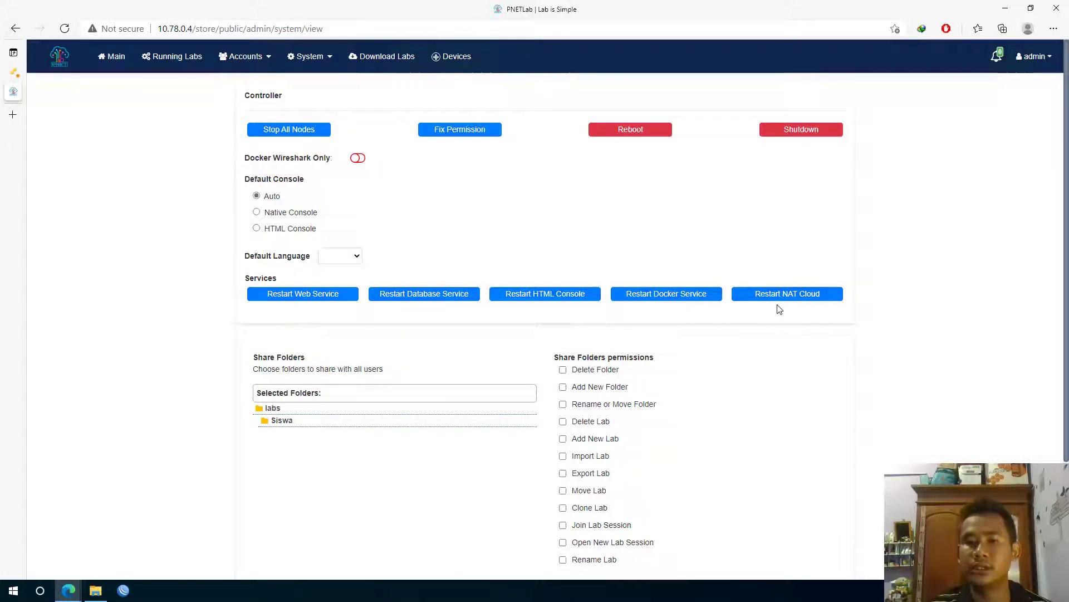
scroll(294, 399, "down", 2)
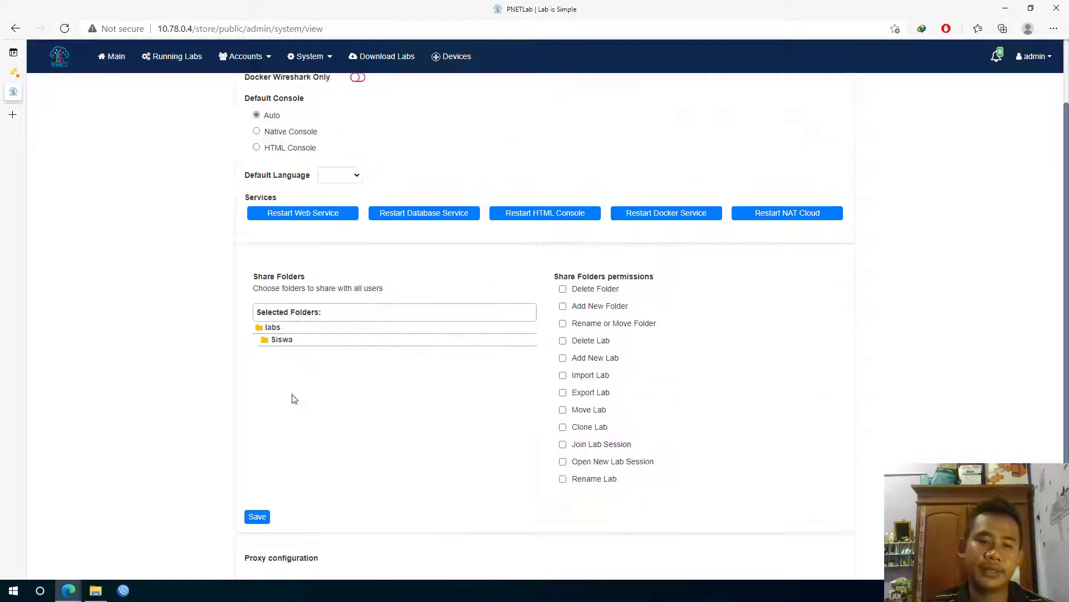
scroll(294, 399, "down", 1)
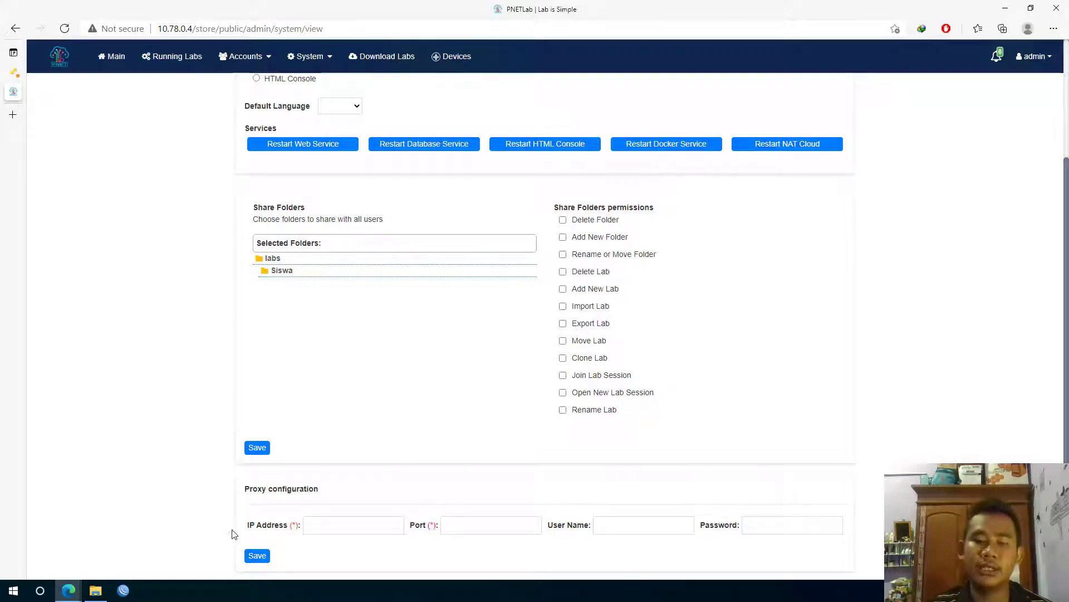
scroll(384, 485, "up", 1)
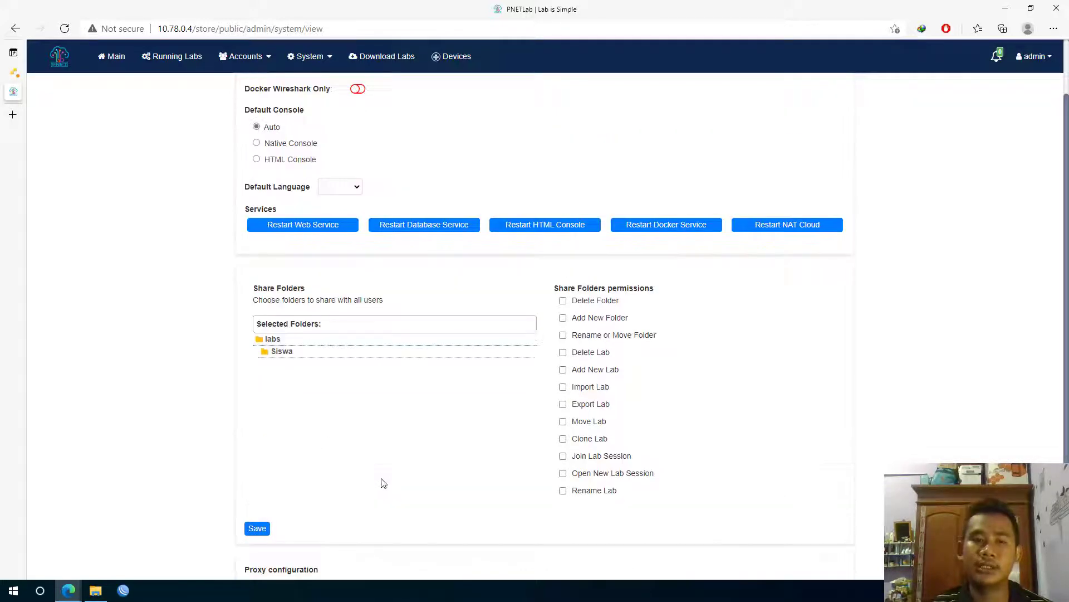
scroll(354, 477, "down", 1)
scroll(351, 458, "up", 2)
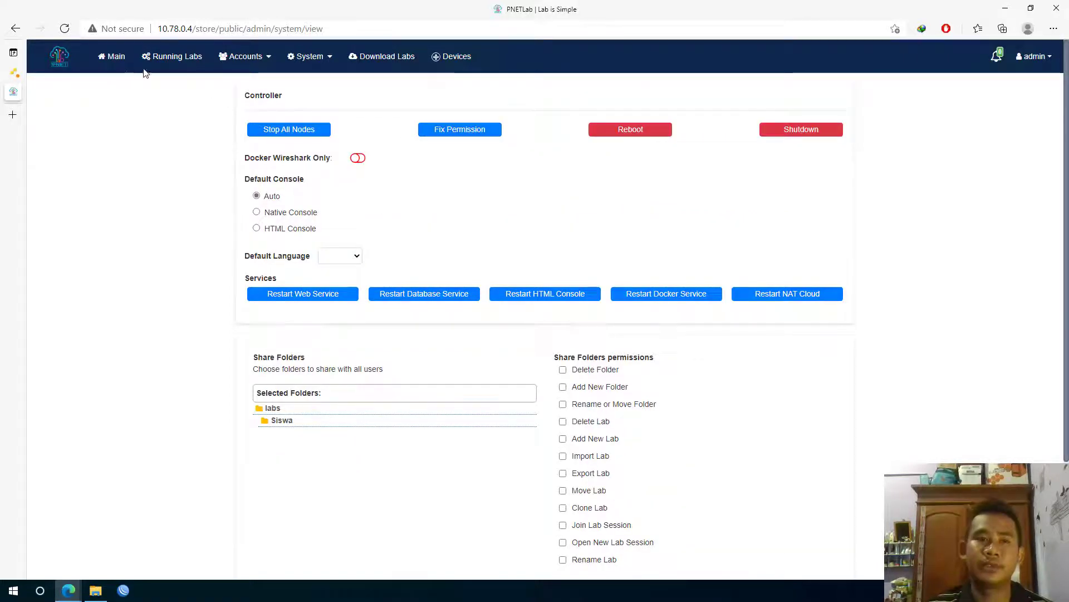
From the Workspace, add a lab named TOPOLOGI with version 1 and author 1
left_click(117, 57)
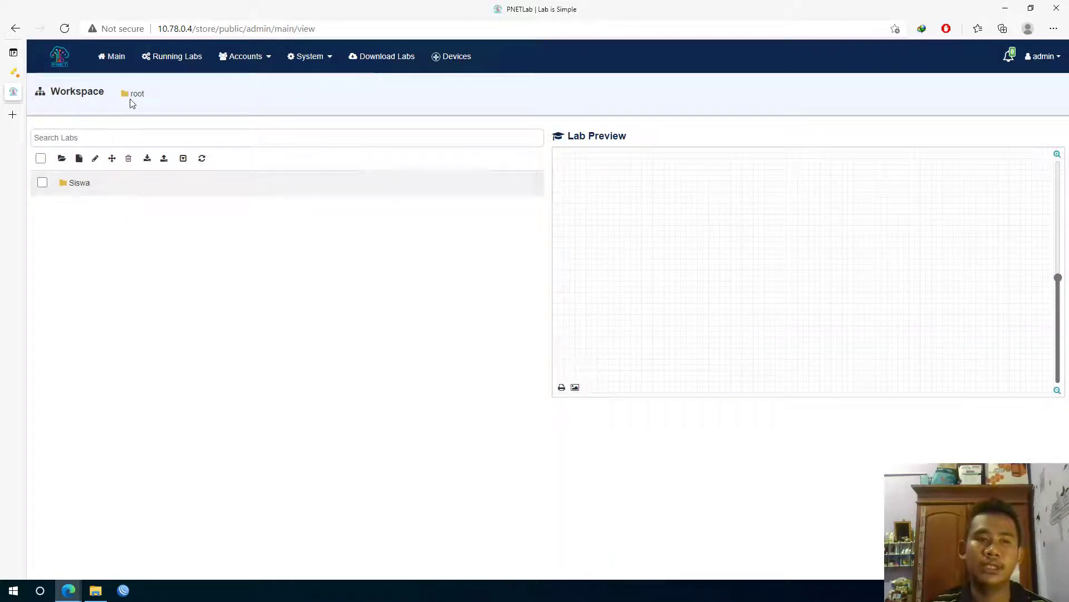
left_click(79, 158)
left_click(332, 118)
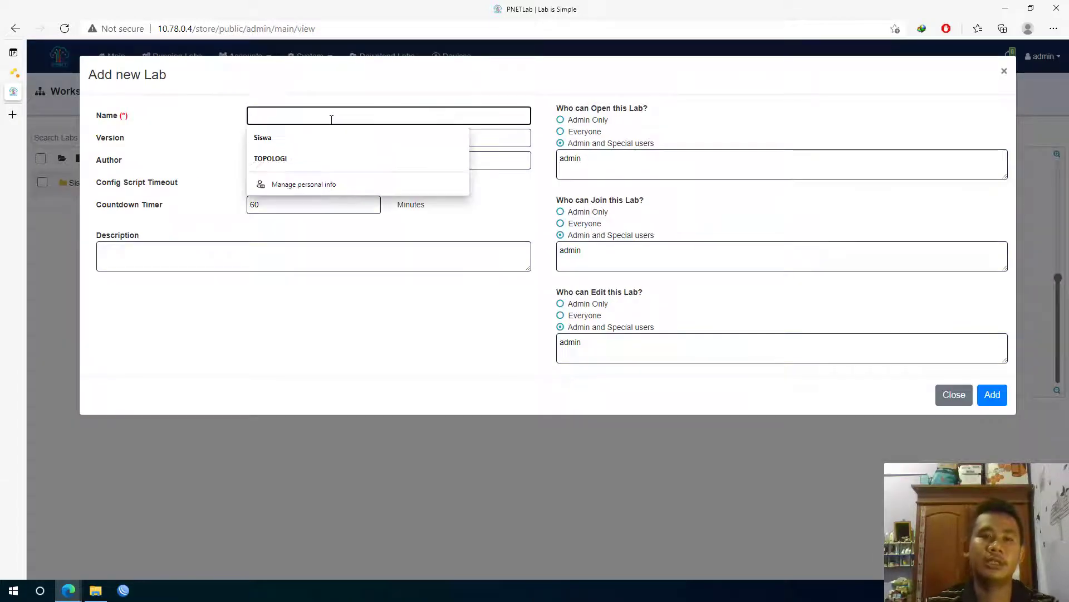
left_click(301, 159)
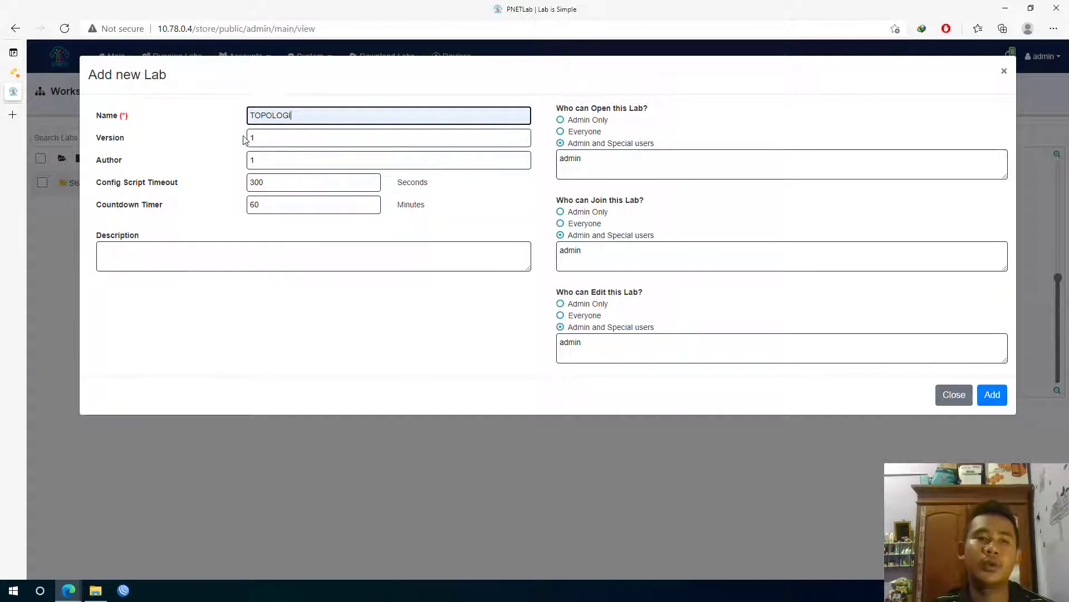
left_click(263, 162)
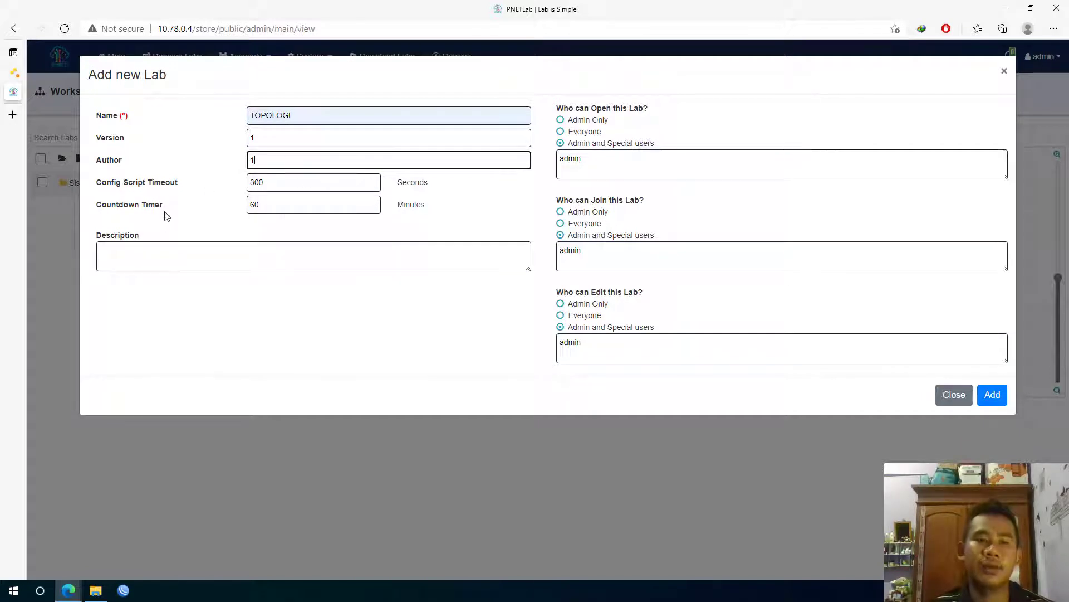
left_click(186, 255)
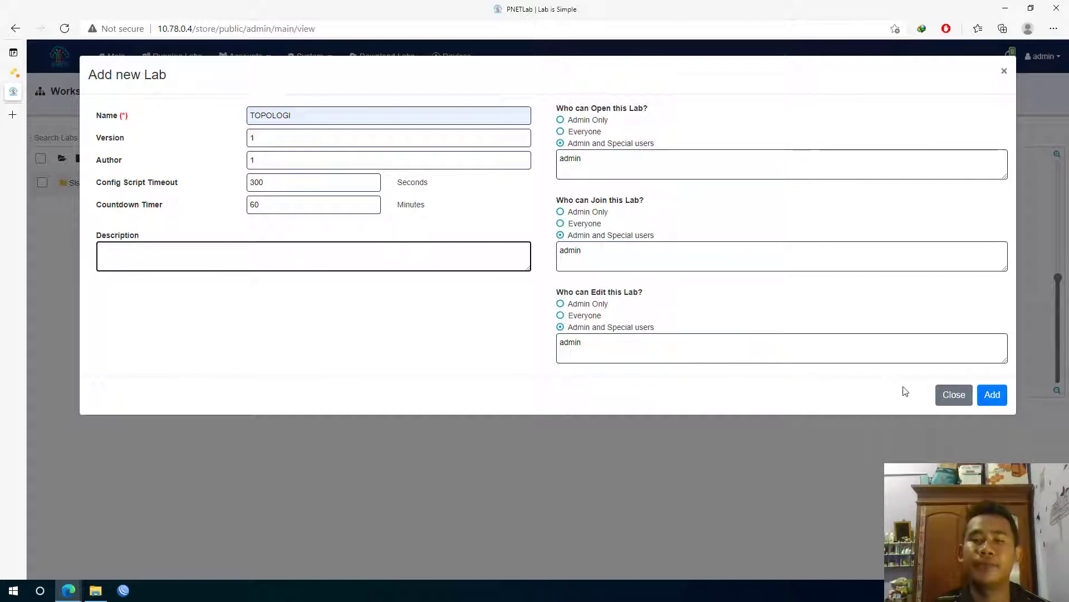
left_click(992, 394)
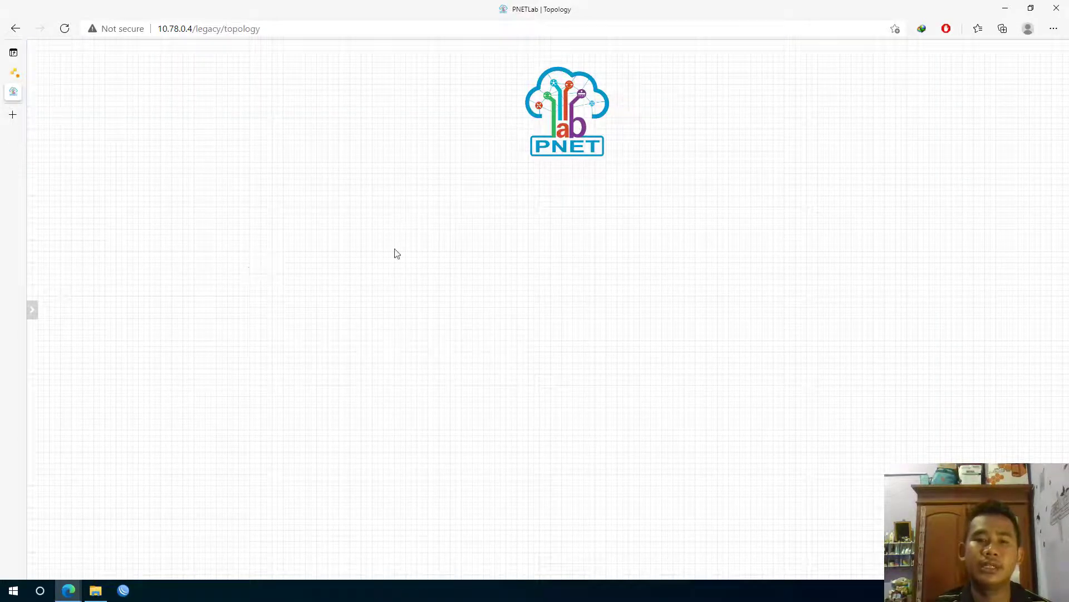
Drag the PNET logo left and lower, then look at the Add an Object and Setup Nodes menus
left_click_drag(549, 110, 413, 143)
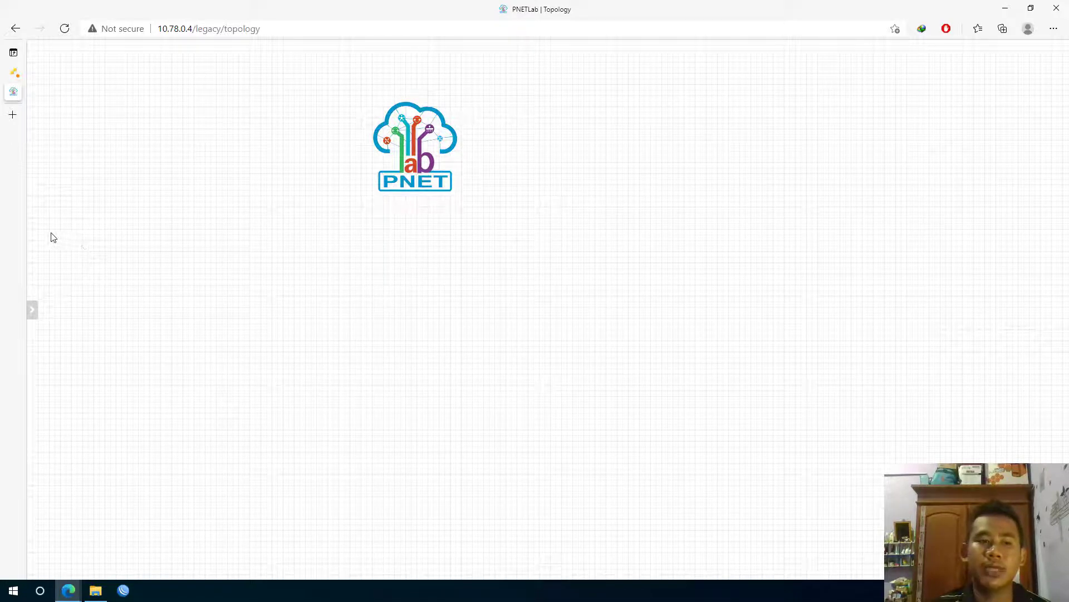
mouse_move(34, 235)
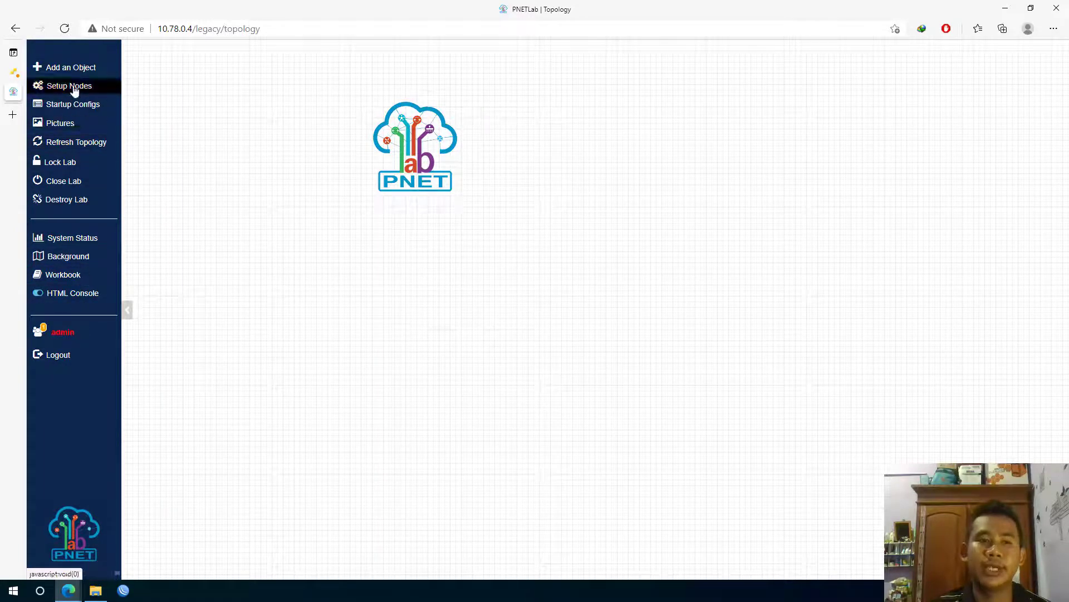
left_click(78, 68)
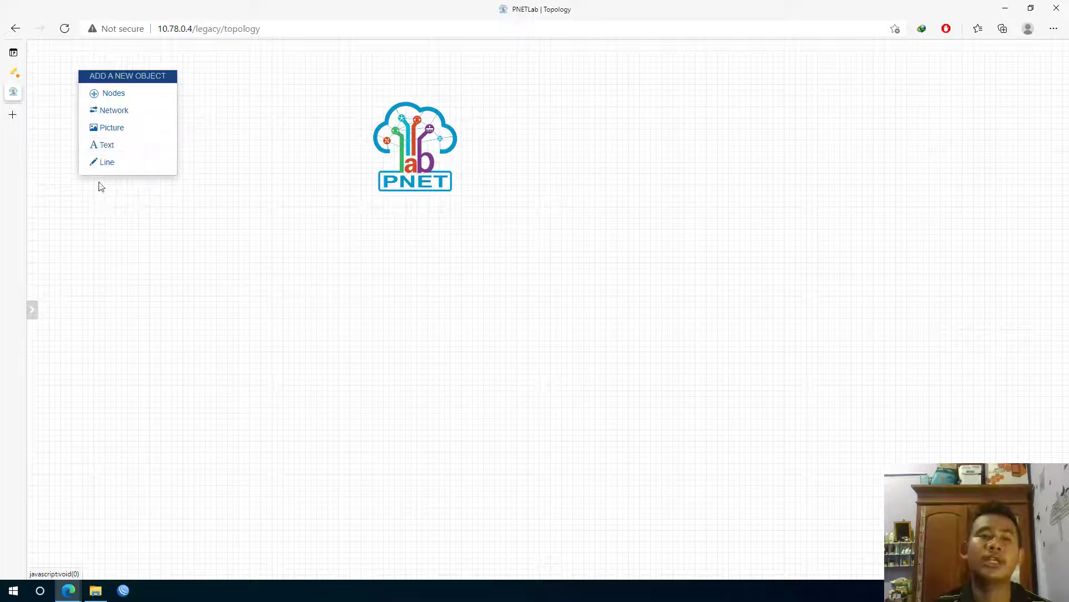
left_click(113, 240)
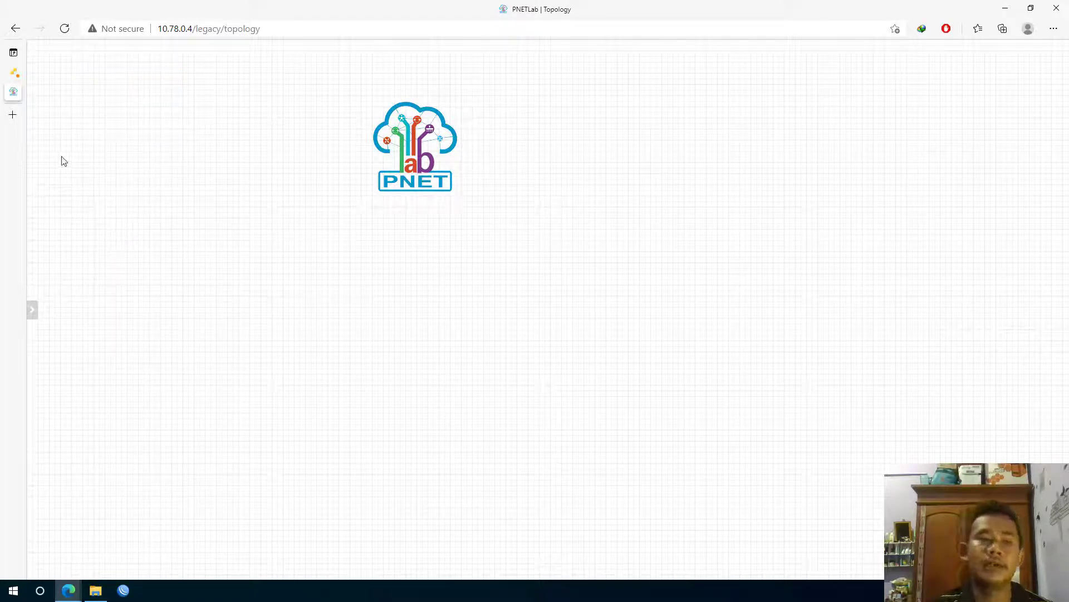
mouse_move(37, 176)
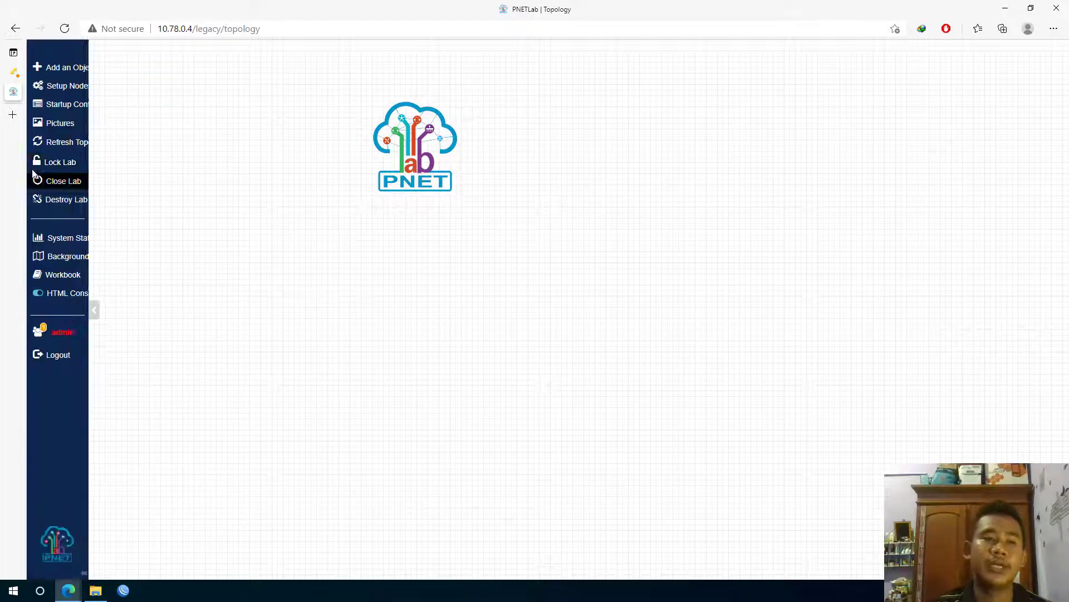
left_click(75, 92)
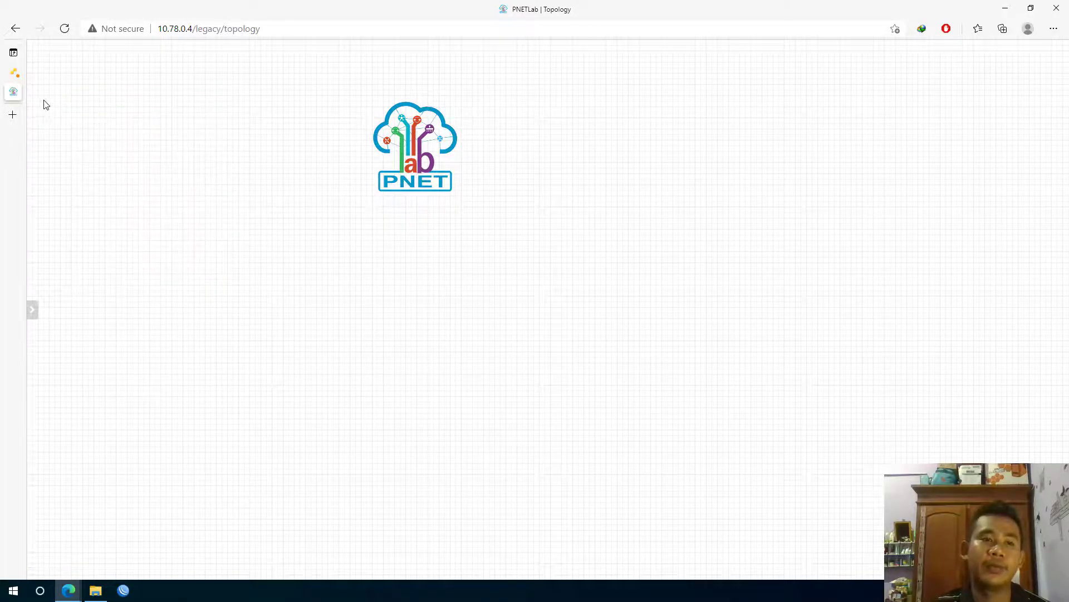
Look through the lab's Startup Configs, then close that window
mouse_move(24, 110)
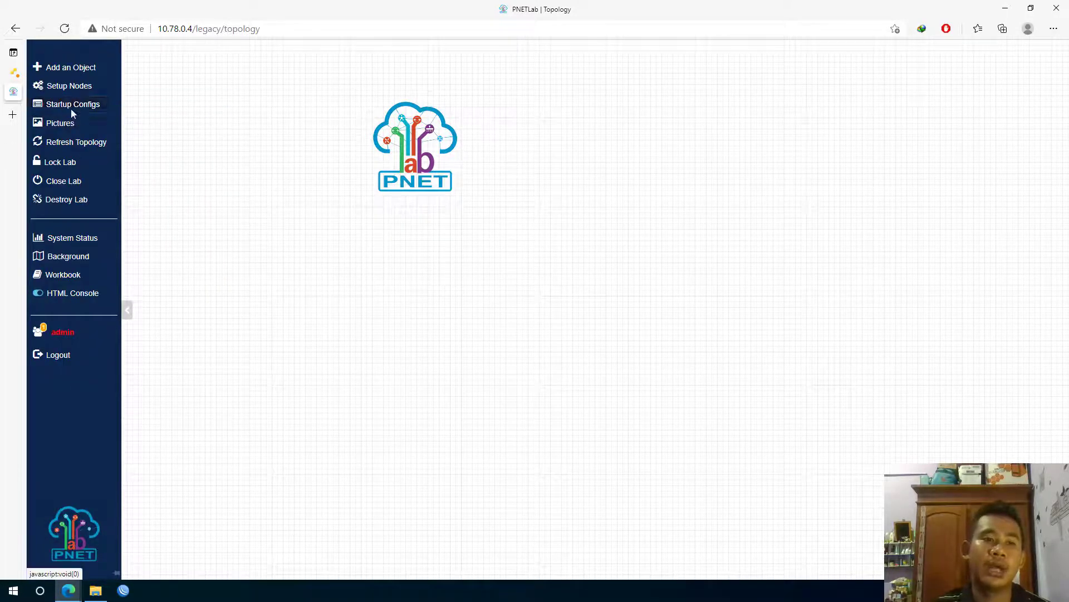
left_click(73, 106)
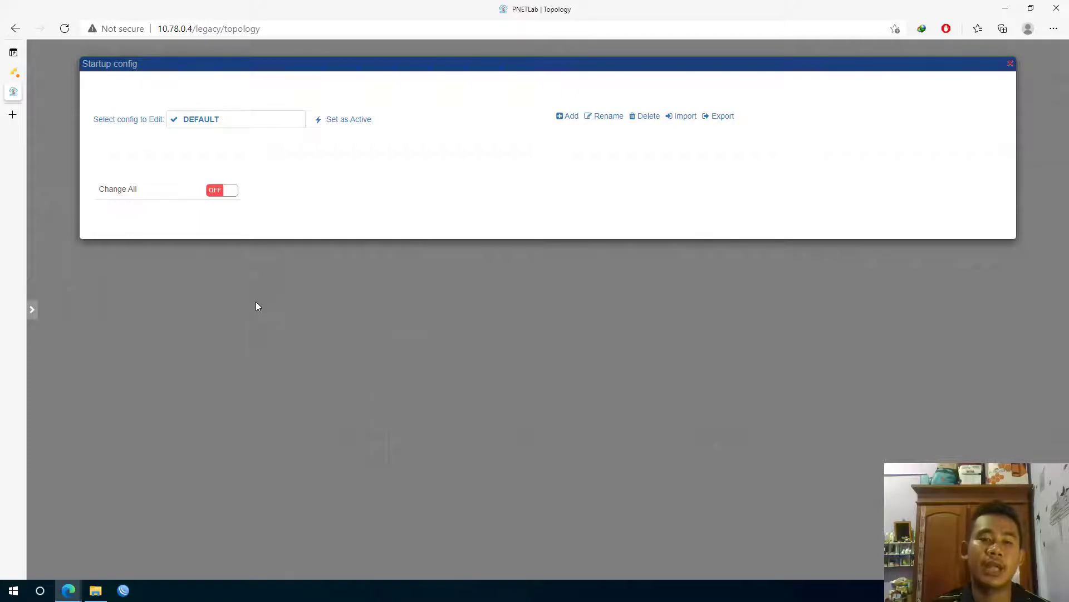
left_click(1010, 63)
Check Pictures to confirm the 'No pictures in this lab' notice
mouse_move(28, 128)
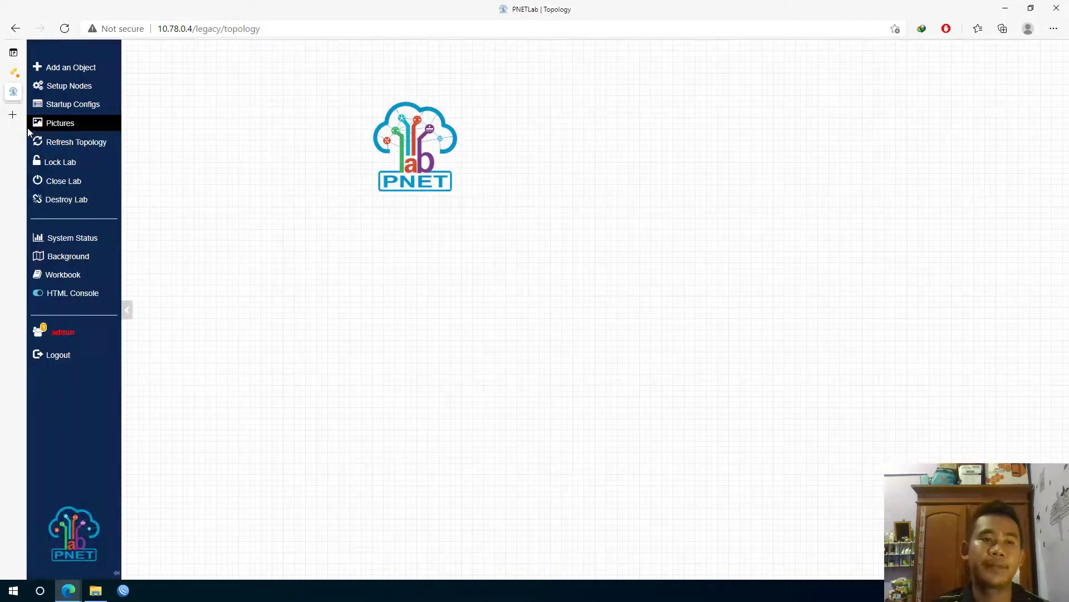
left_click(61, 125)
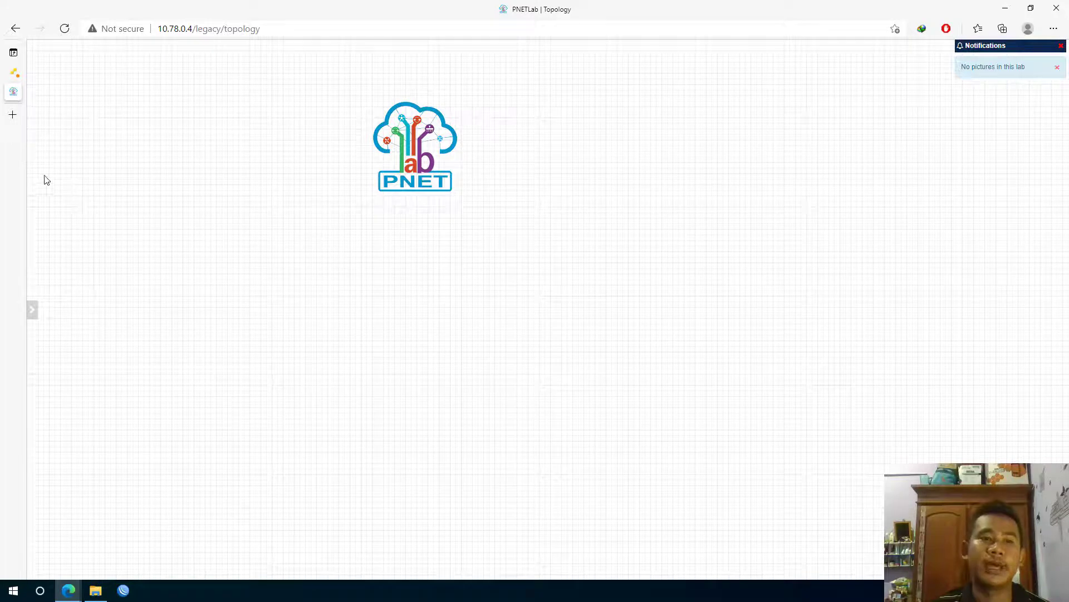
mouse_move(30, 167)
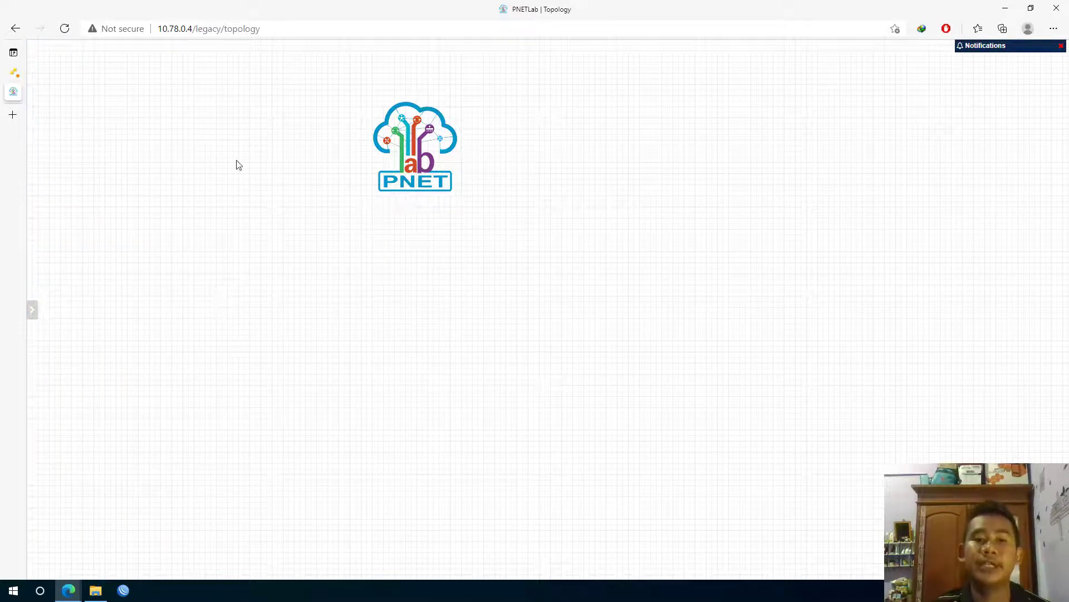
mouse_move(47, 183)
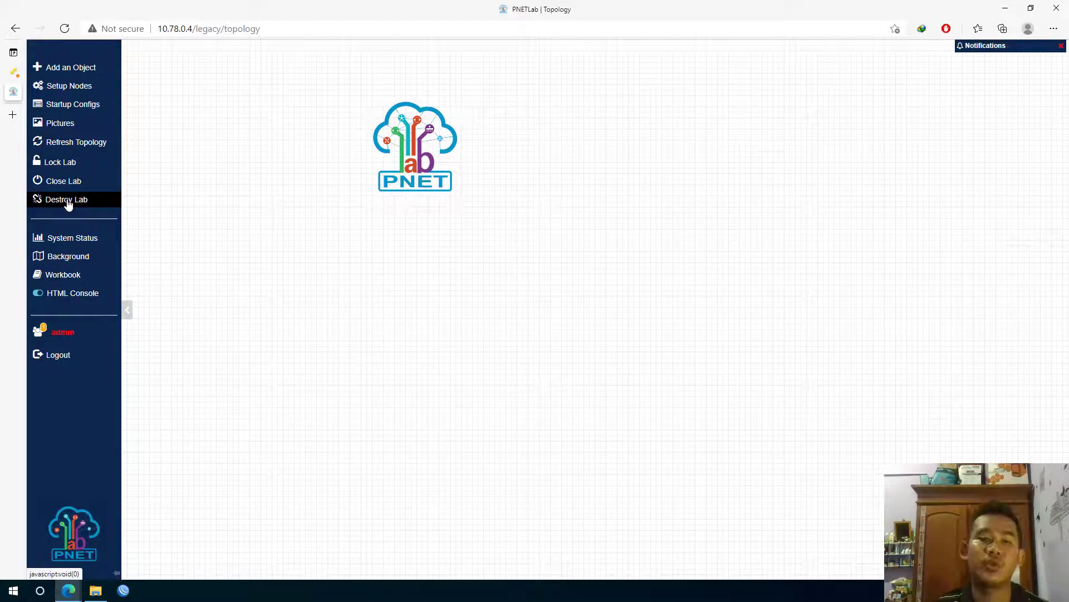
left_click(64, 242)
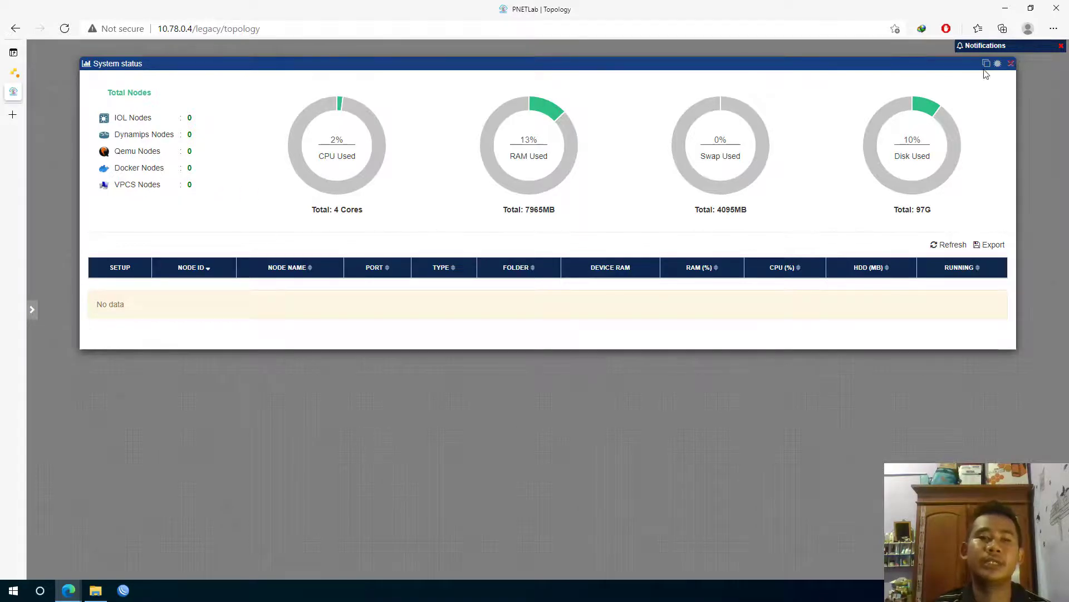
left_click(1011, 63)
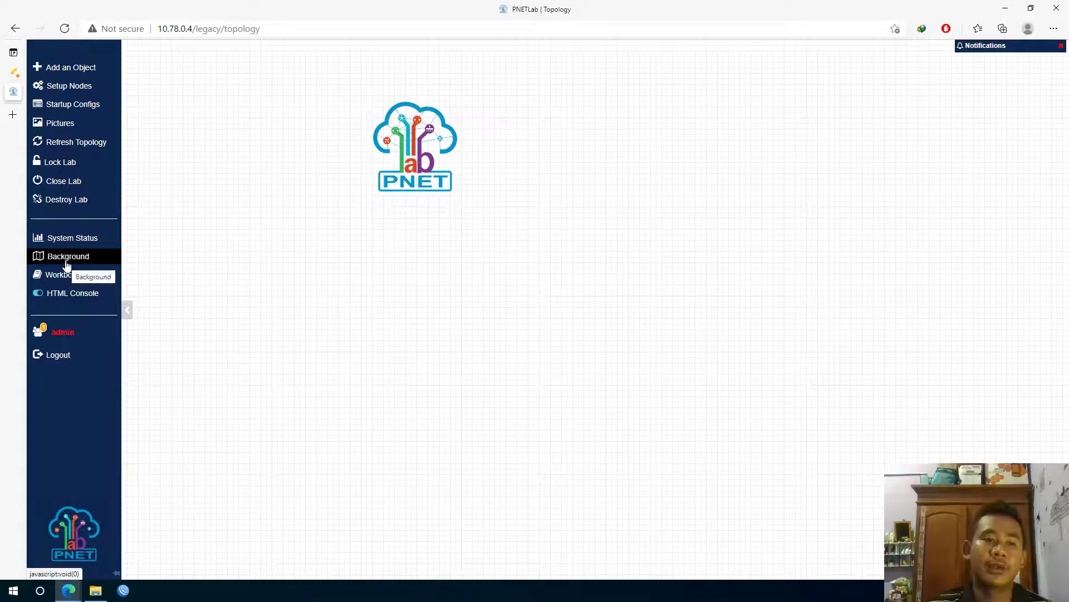
left_click(66, 259)
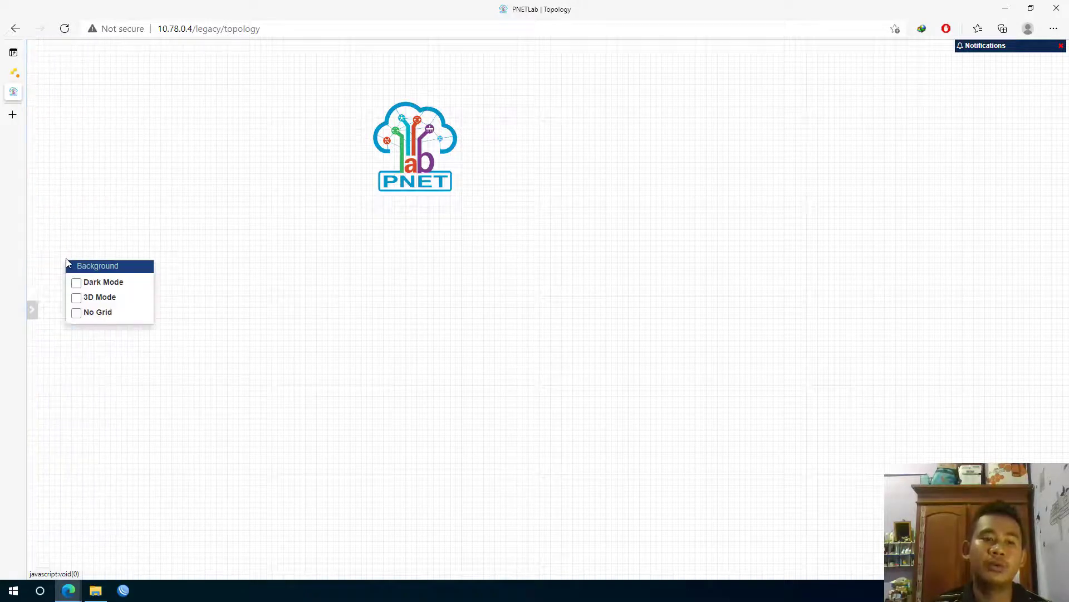
left_click(105, 286)
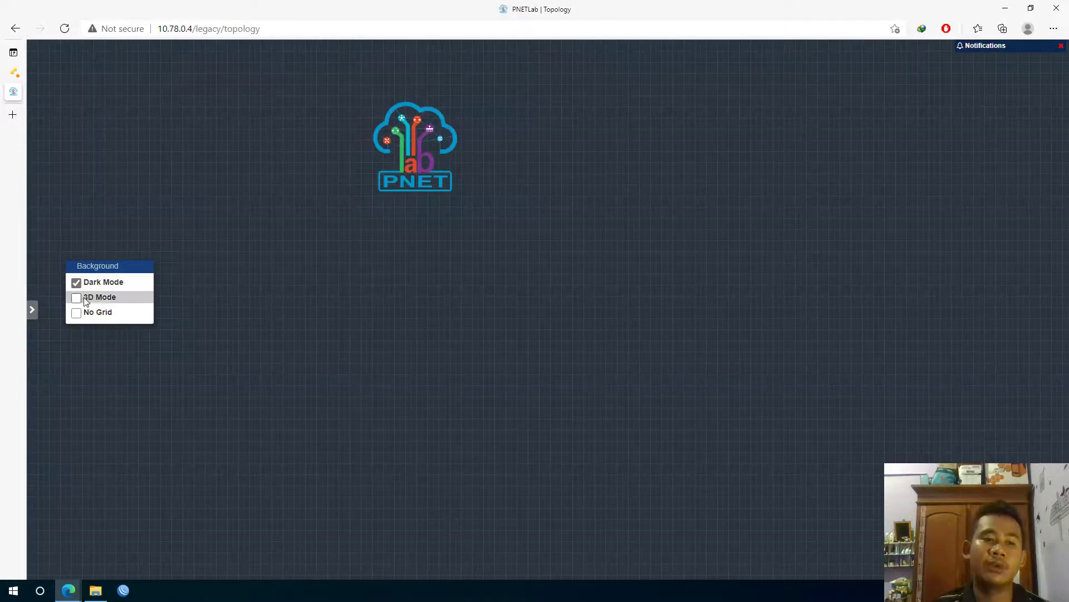
left_click(80, 300)
left_click(76, 282)
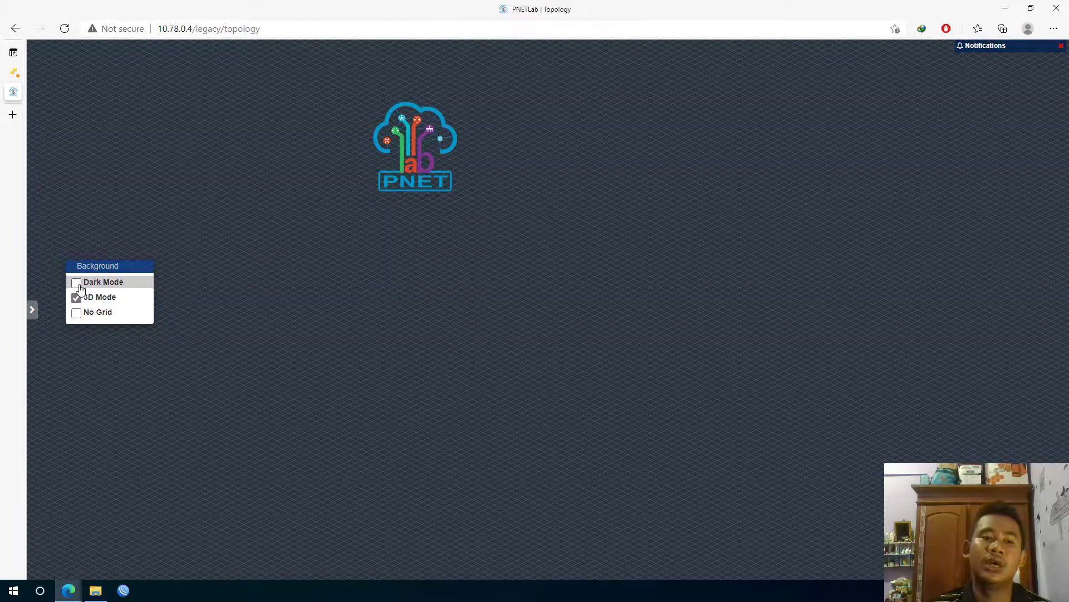
left_click(77, 313)
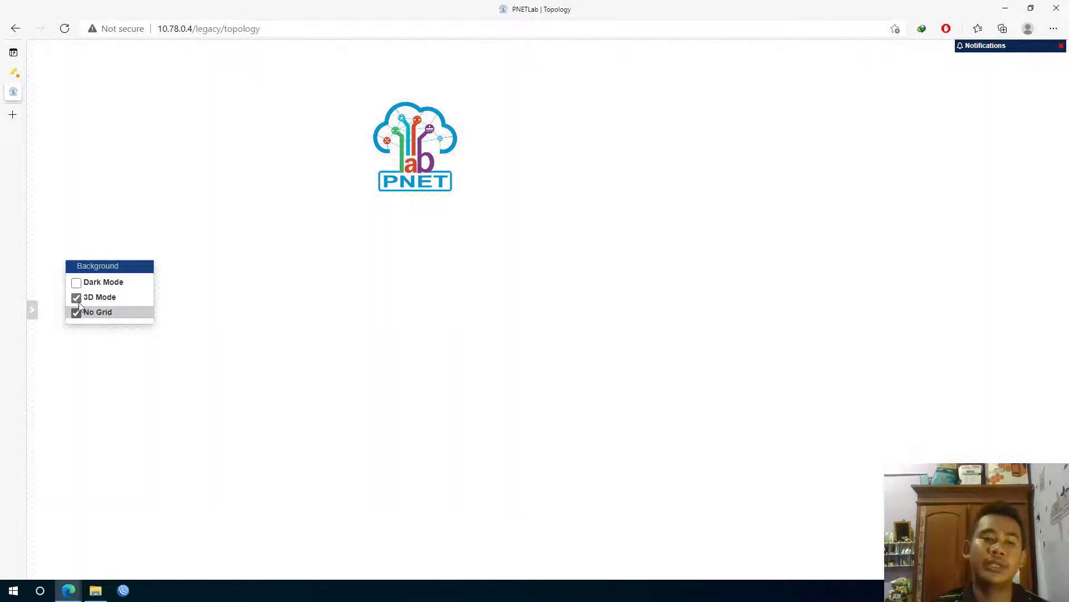
left_click(77, 298)
left_click(77, 314)
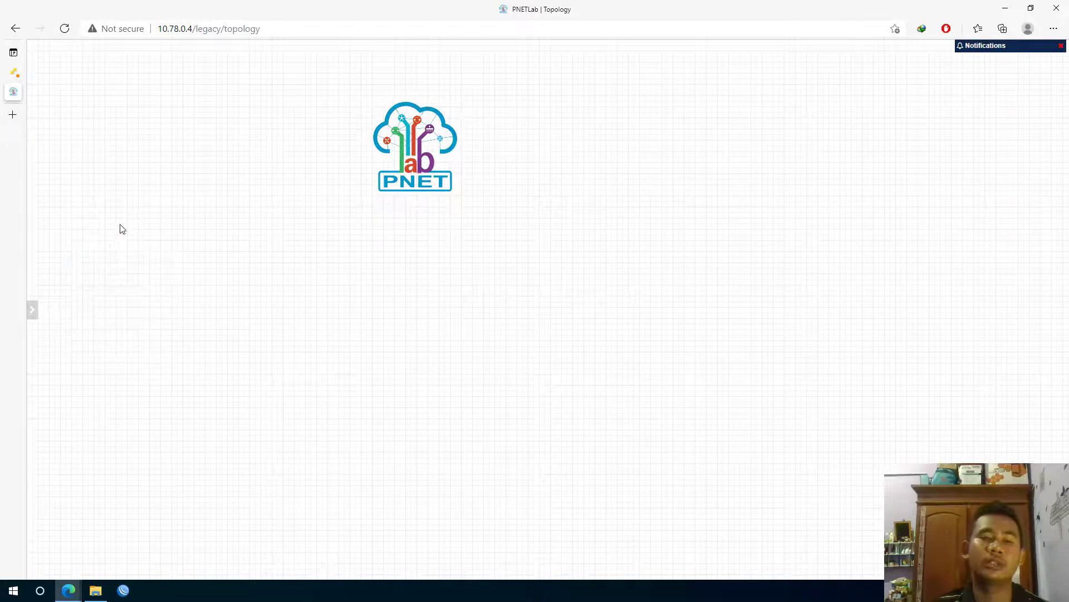
mouse_move(32, 217)
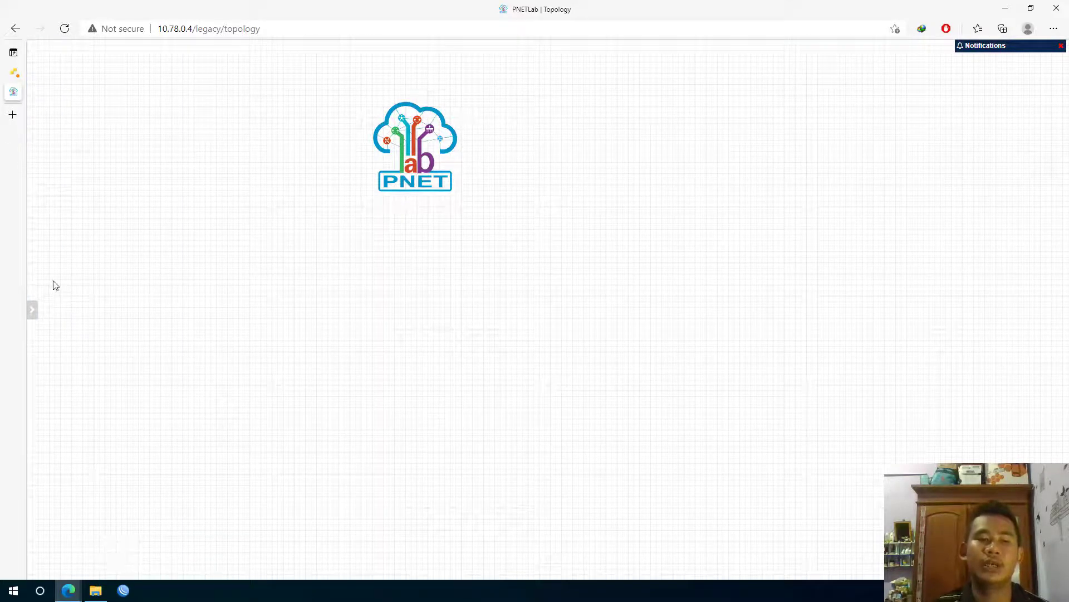
mouse_move(38, 306)
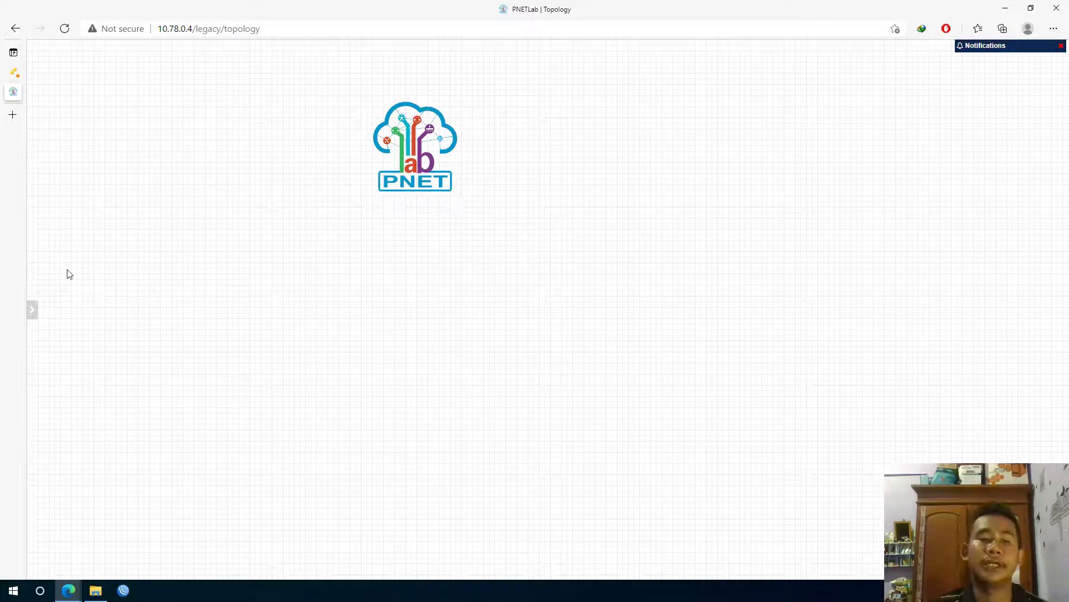
mouse_move(29, 268)
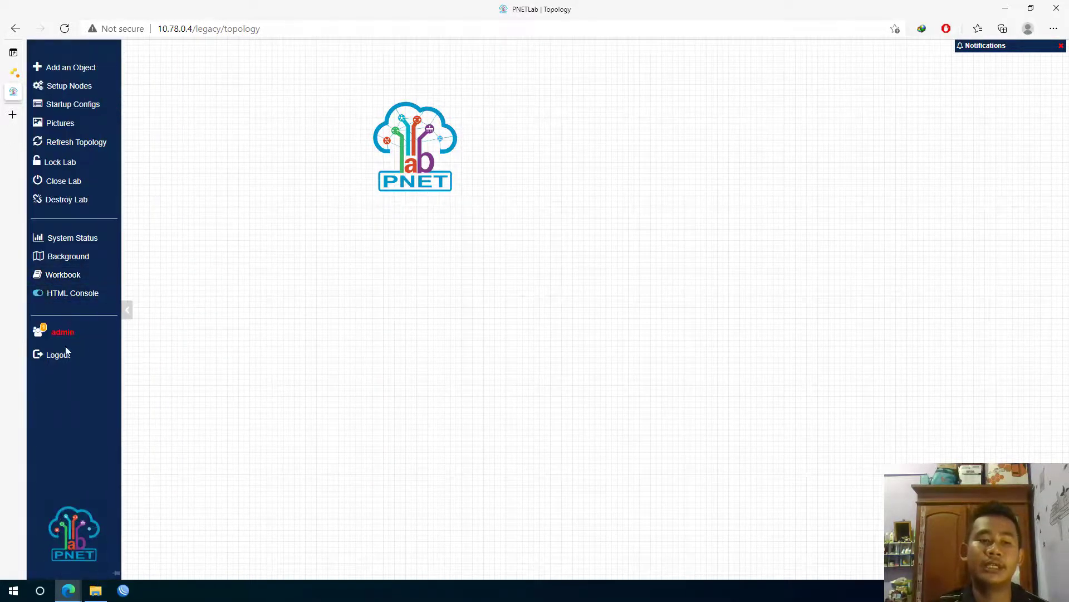
double_click(67, 332)
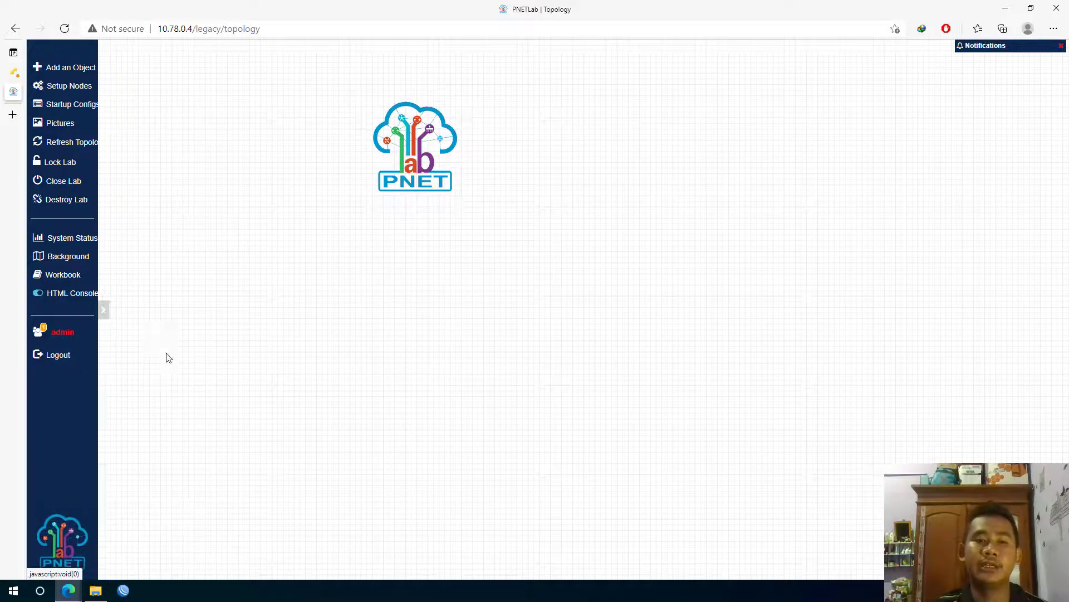
Add a node from the canvas menu using the Virtual PC (VPCS) template, 1 node named VPC
right_click(219, 213)
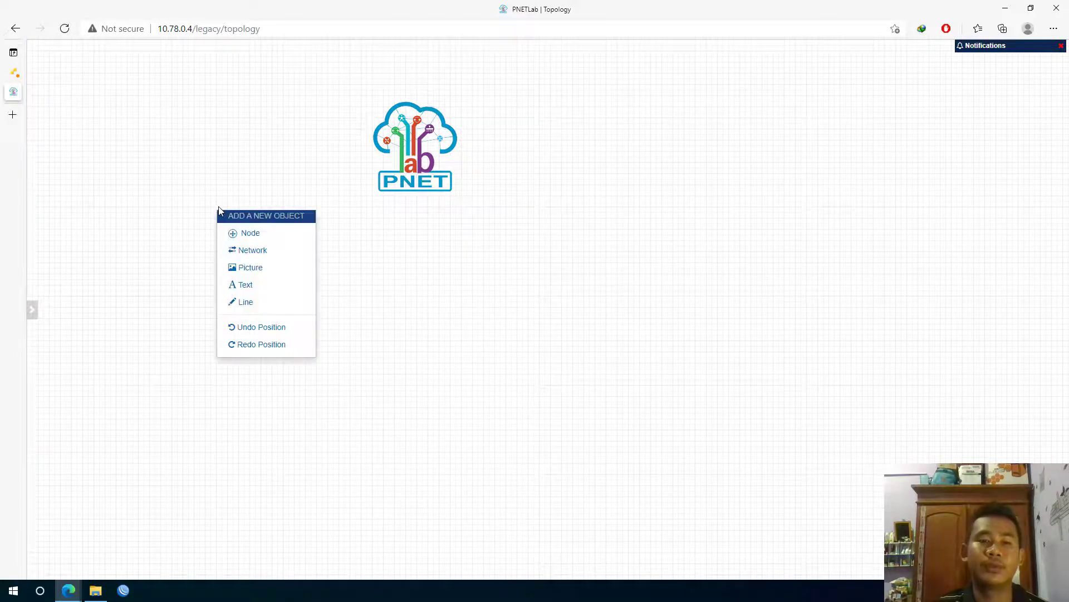
left_click(252, 233)
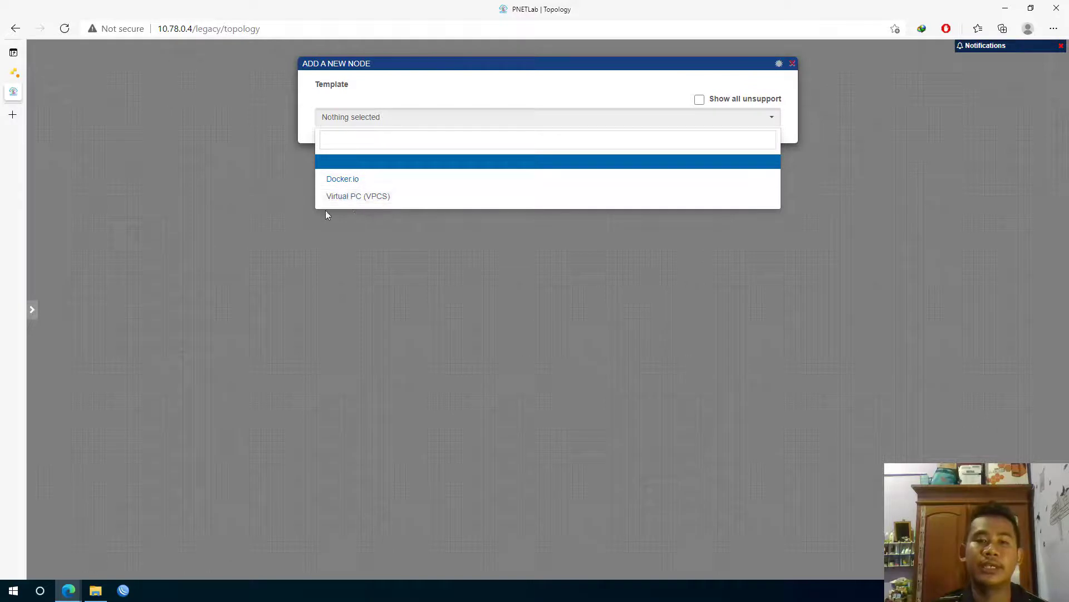
left_click(367, 198)
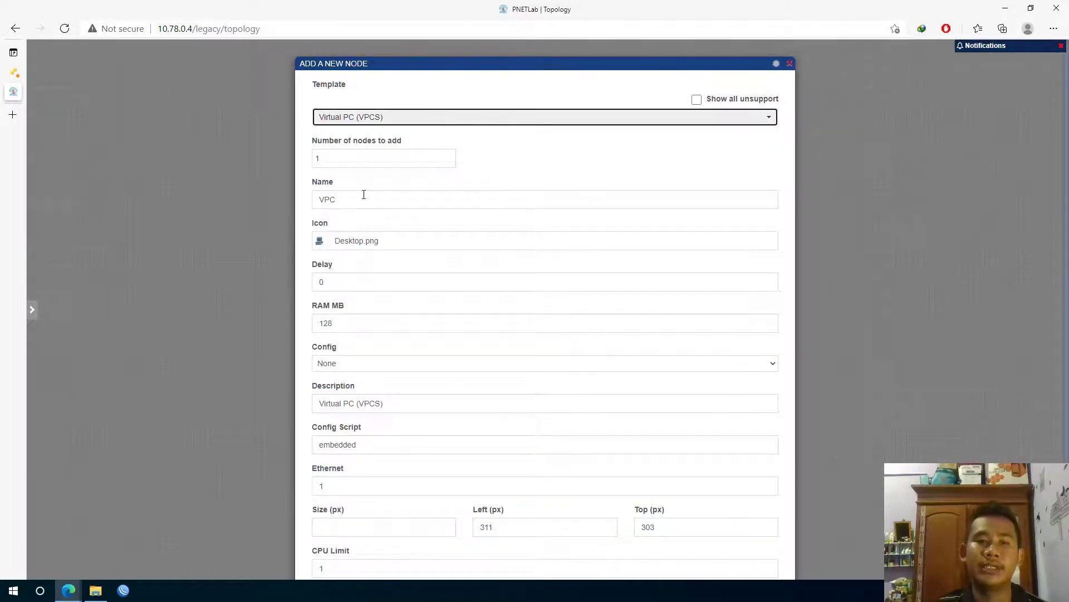
left_click(335, 160)
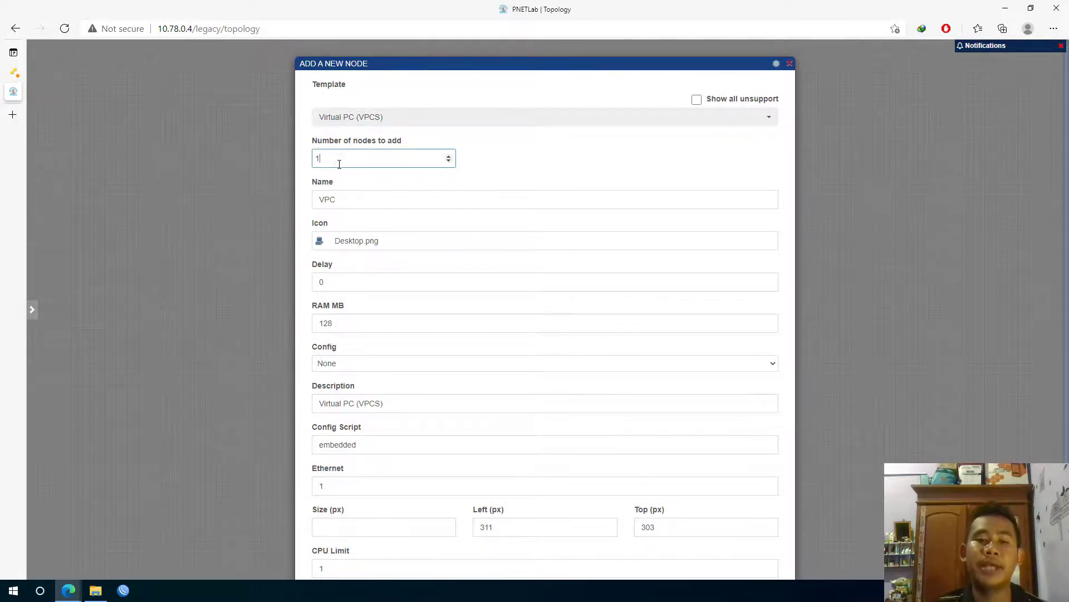
scroll(354, 185, "down", 1)
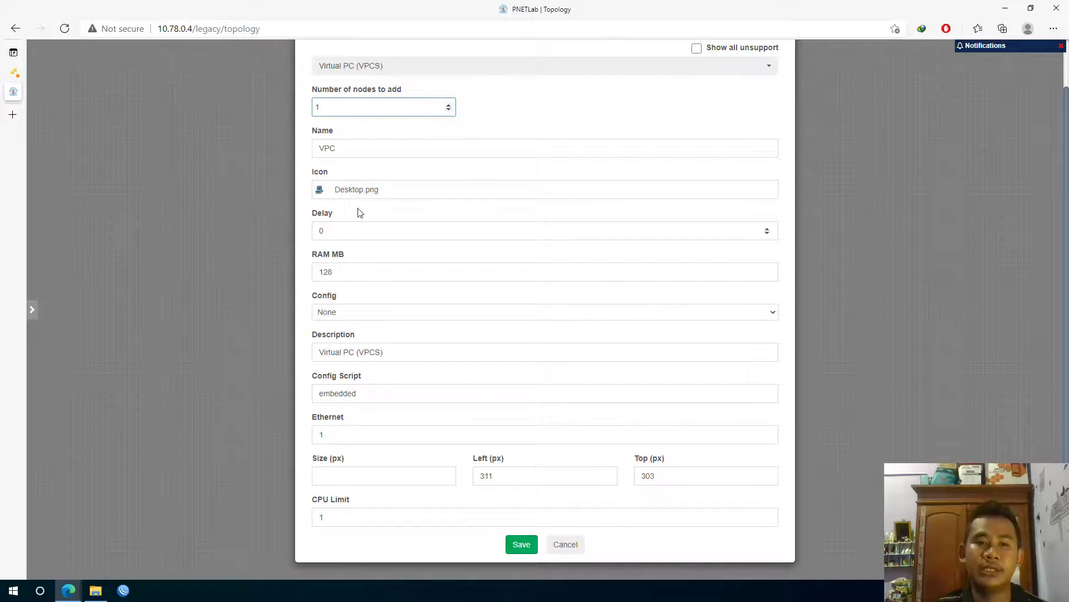
Search the icon list, give the VPC node the Desktop2.png icon, and save it
left_click(367, 196)
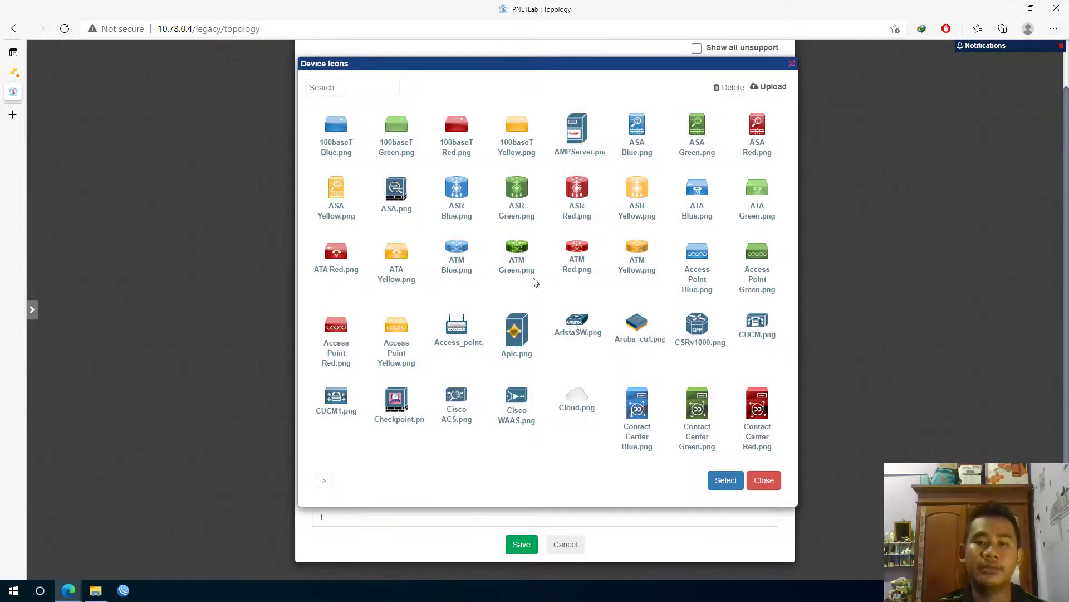
left_click(375, 91)
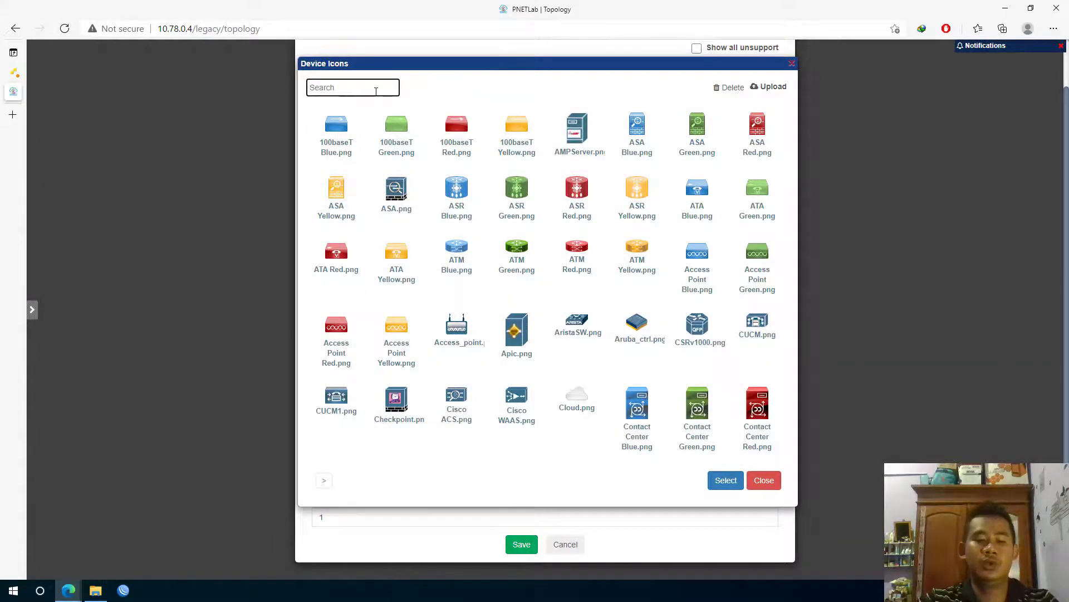
type("Windows")
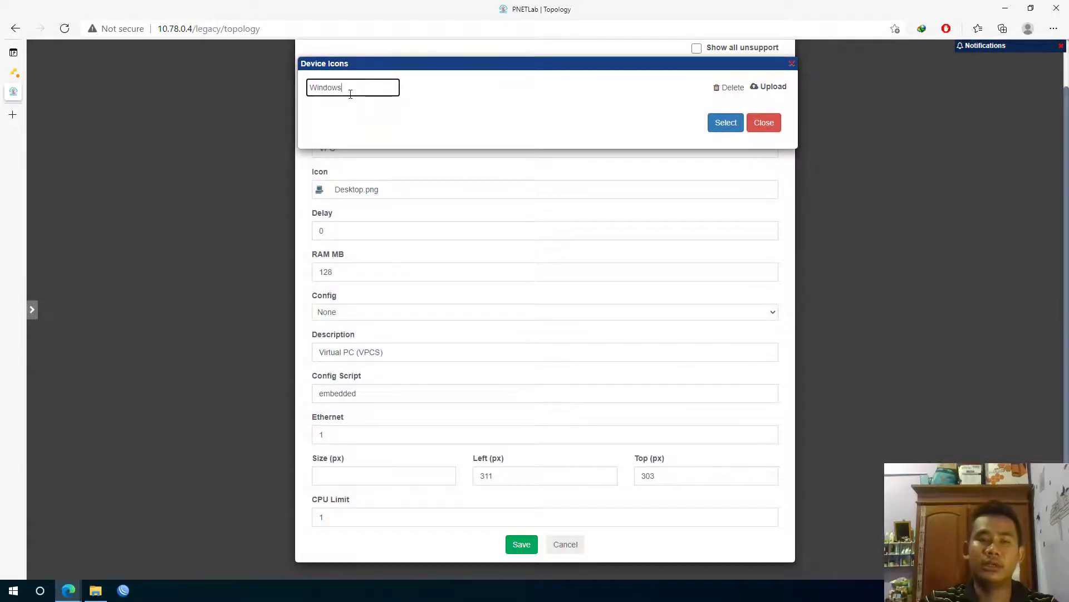
key("ctrl+a")
key("BackSpace")
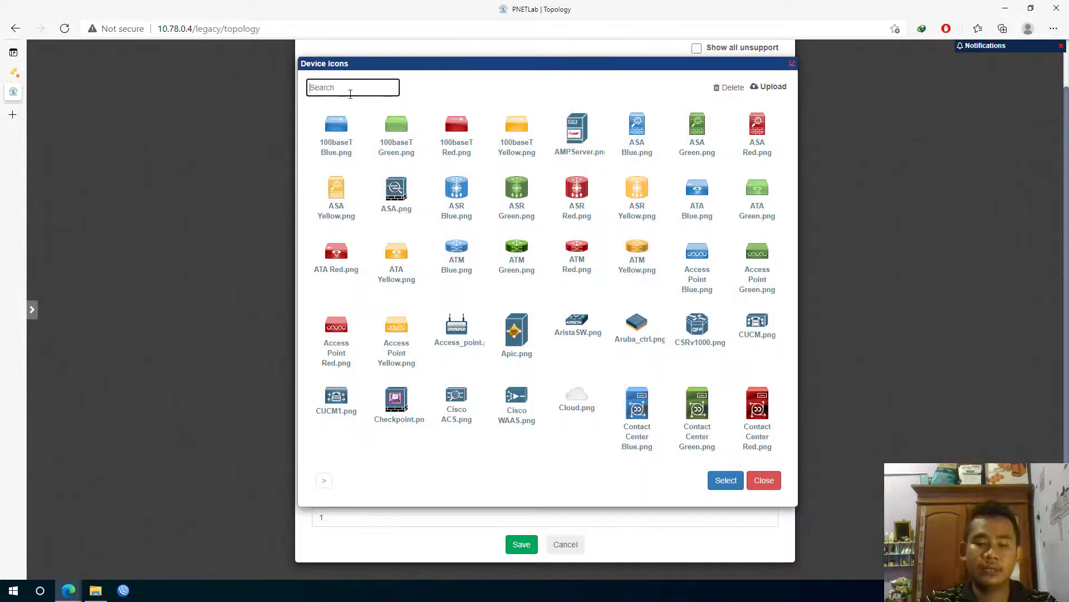
type("c")
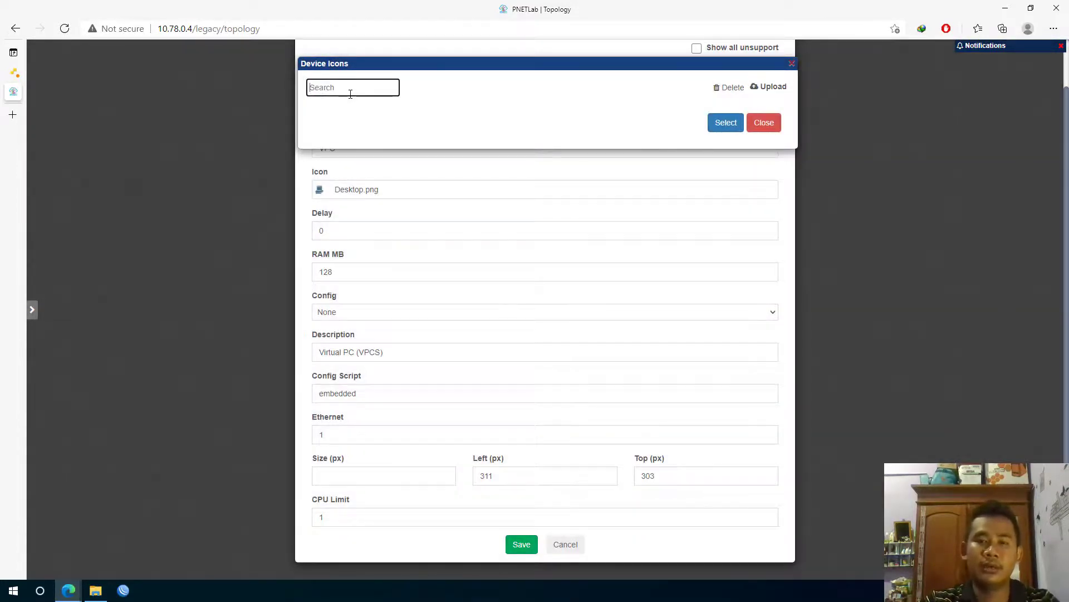
type("d")
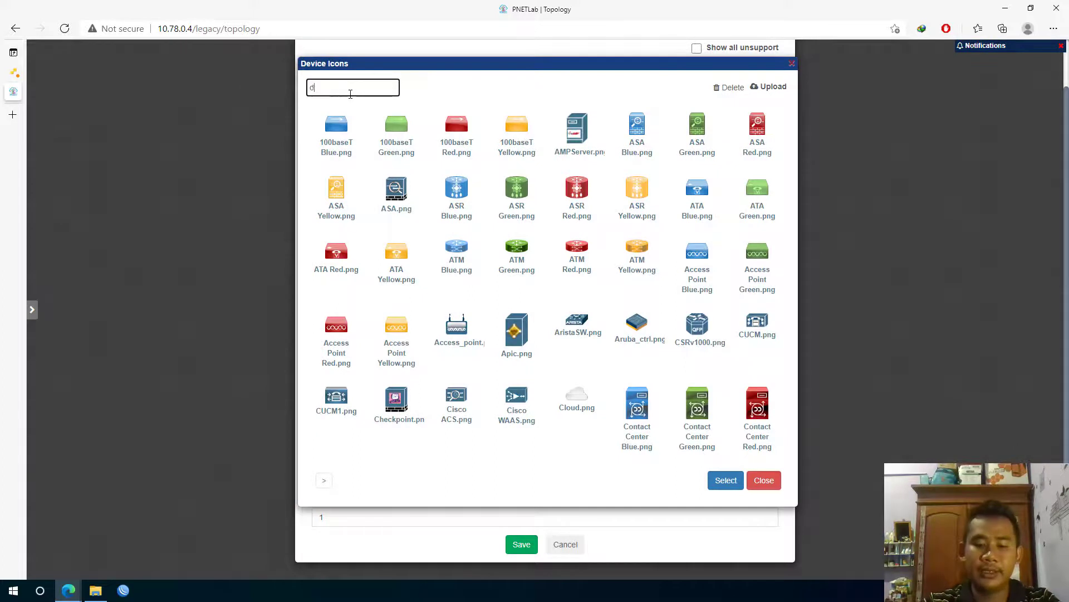
type("esktop")
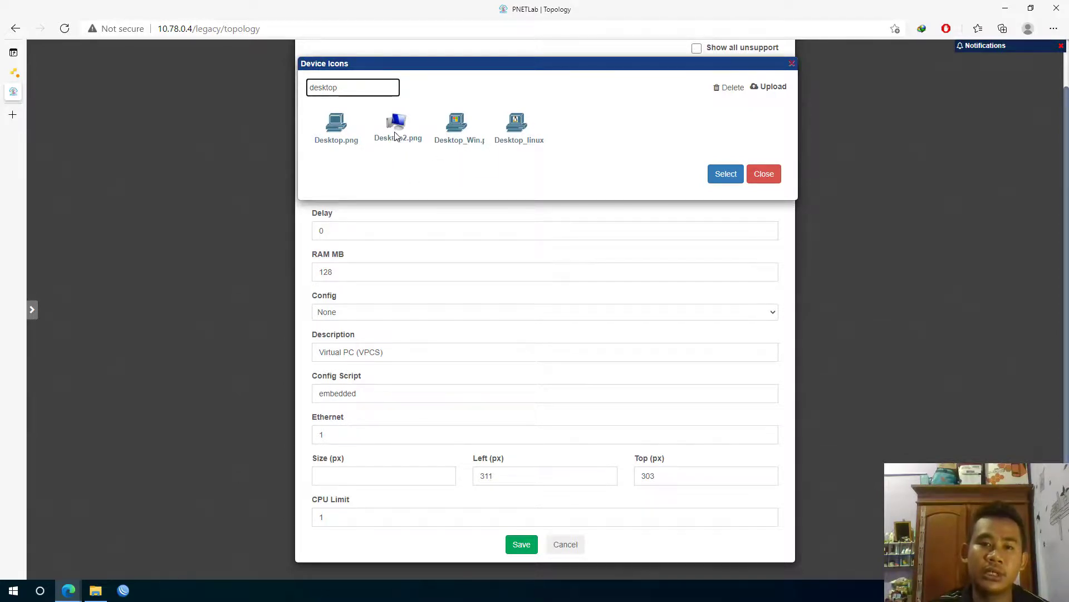
left_click(396, 135)
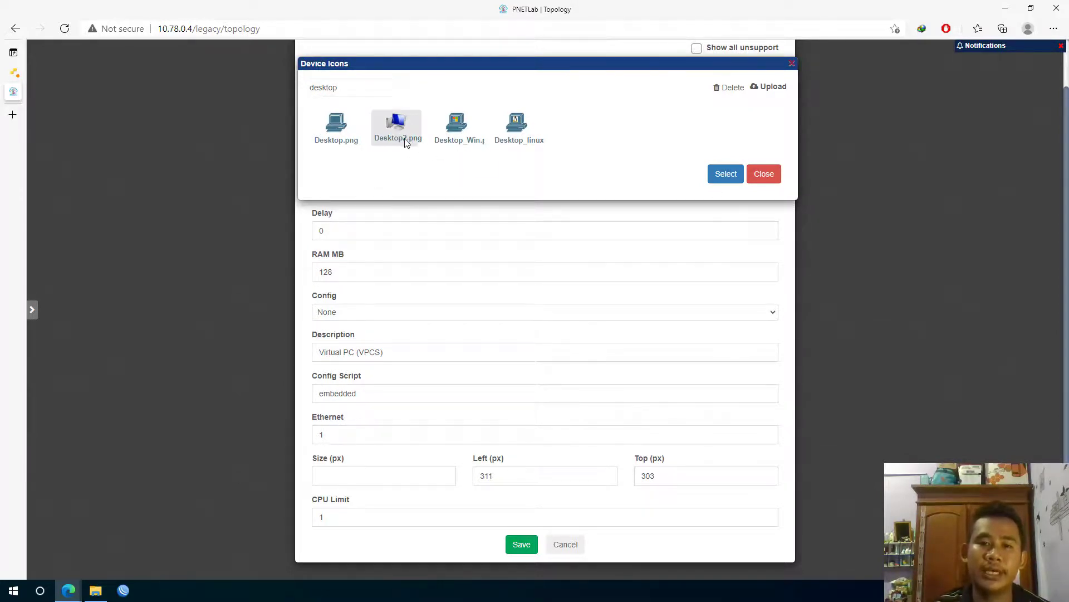
left_click(724, 174)
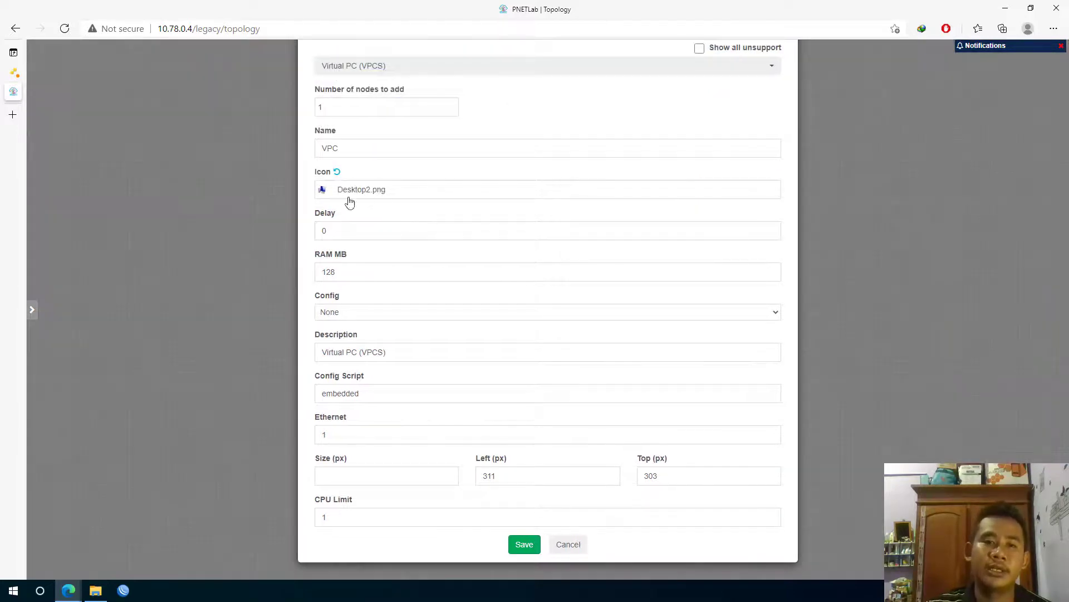
left_click(523, 544)
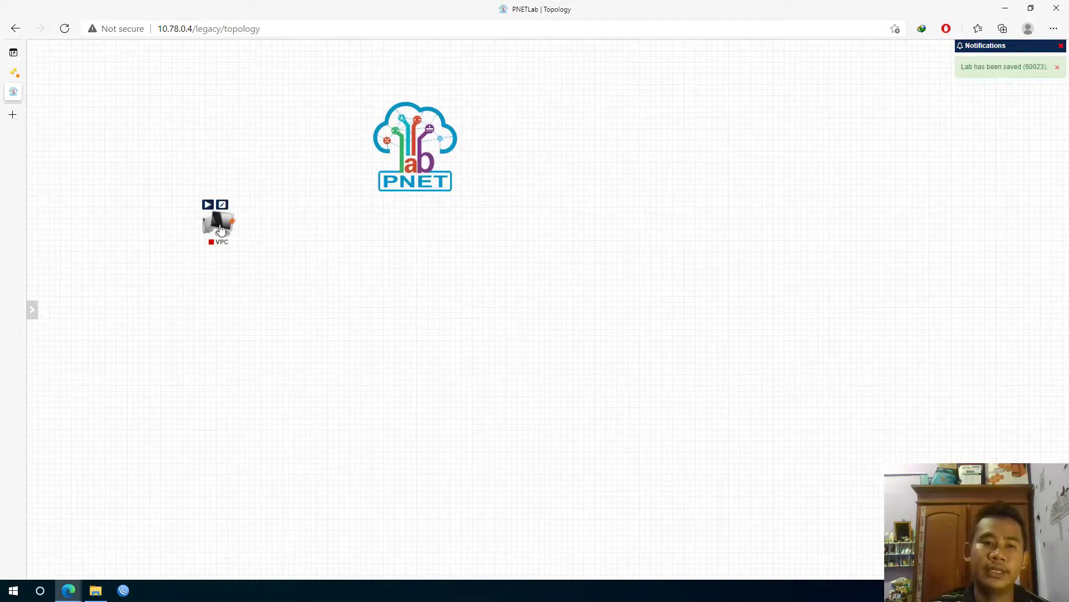
Set the VPC node's size to 90 px and drag it lower and left on the canvas
mouse_move(221, 228)
left_mouse_down()
mouse_move(238, 244)
mouse_move(233, 234)
left_mouse_up()
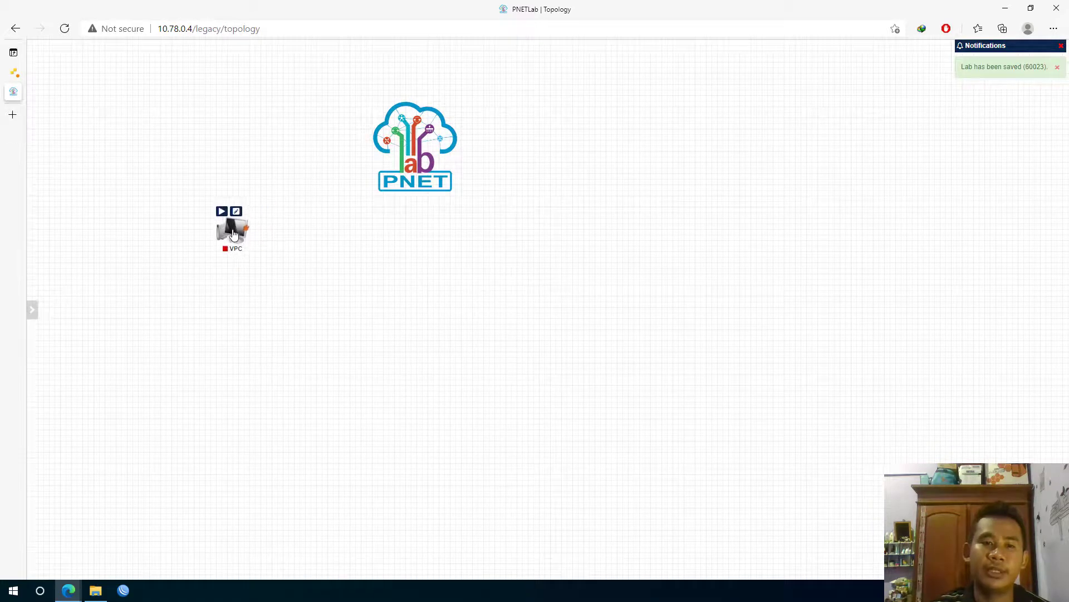
mouse_move(230, 239)
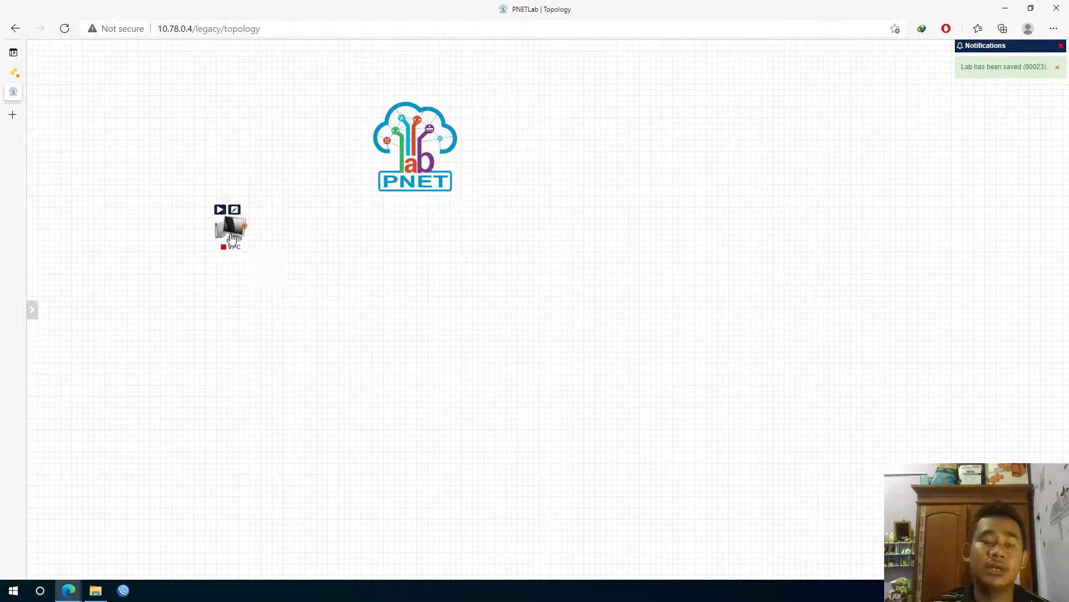
right_click(233, 236)
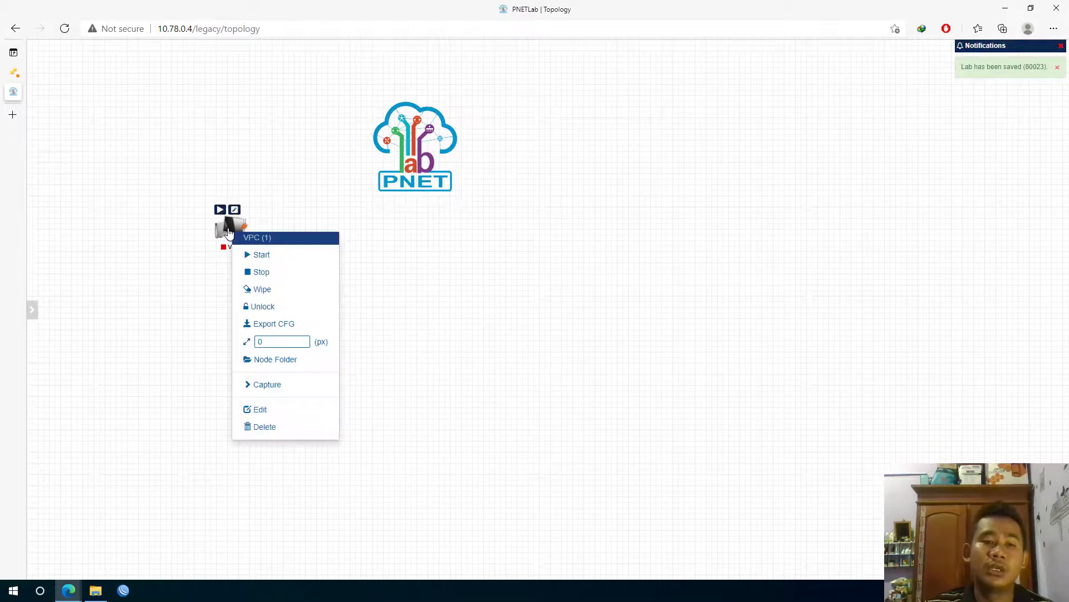
left_click(259, 341)
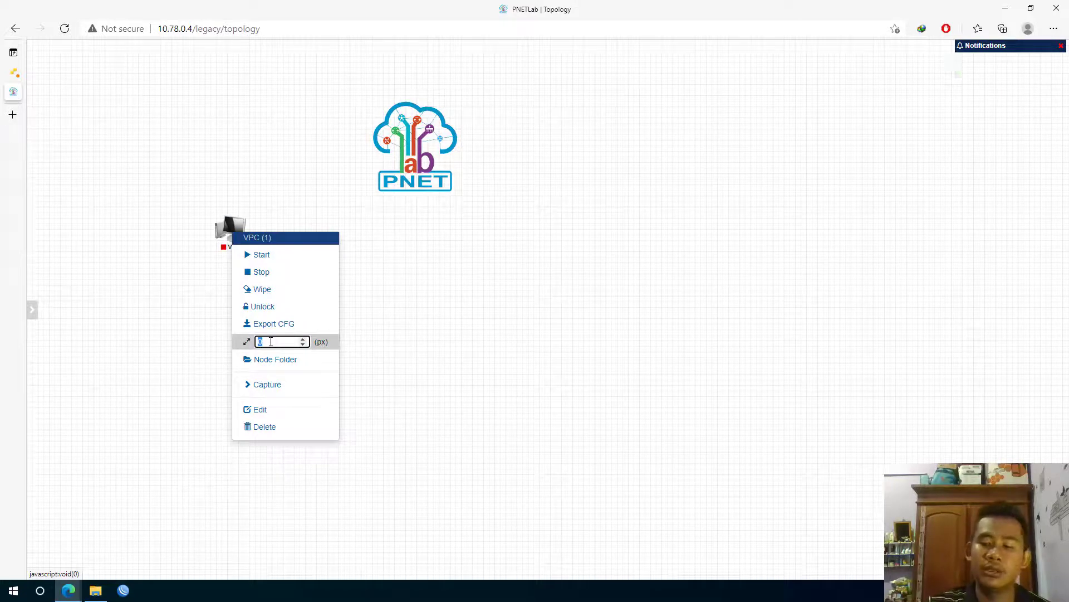
type("90")
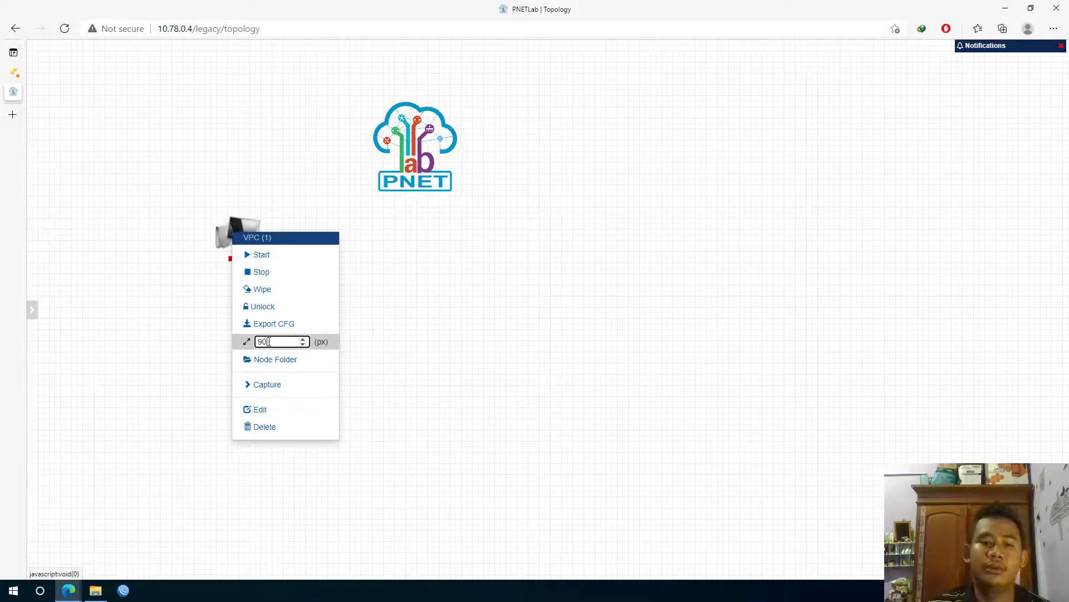
left_click(444, 310)
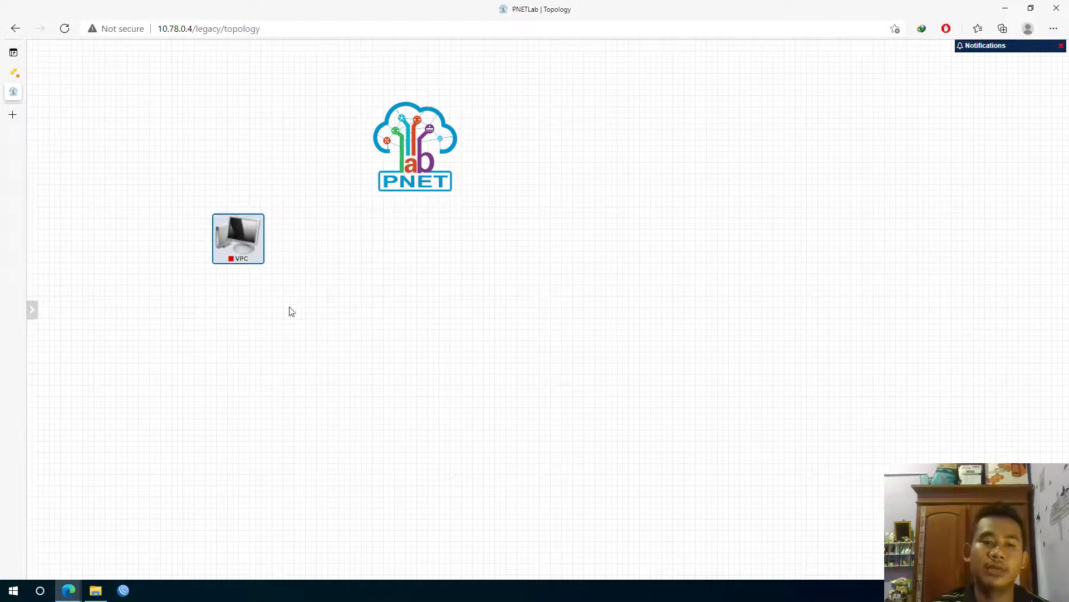
left_click_drag(234, 240, 225, 284)
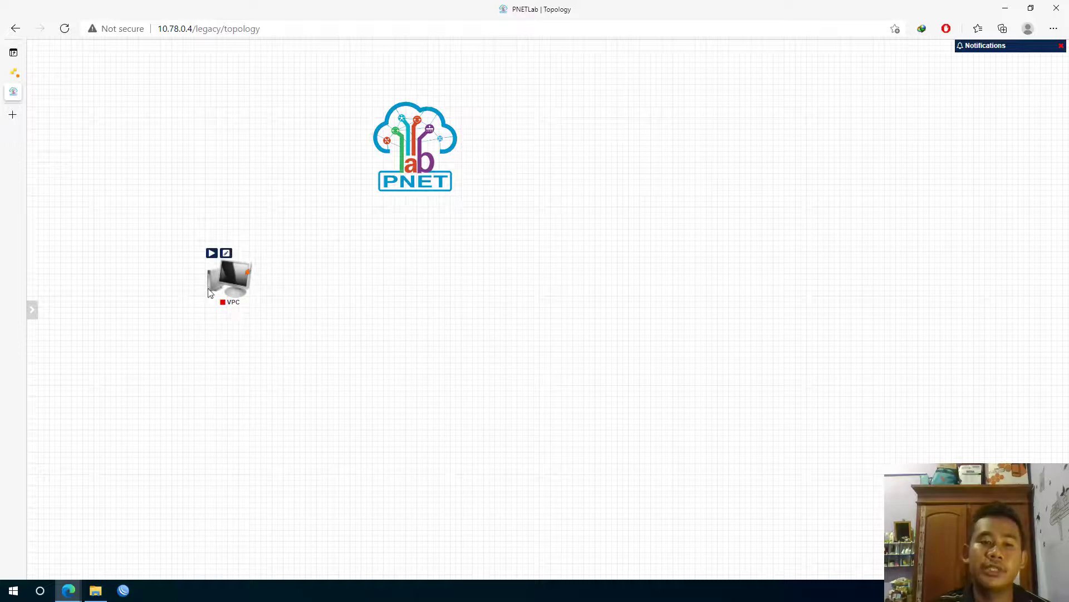
From the canvas context menu, create a Cloud1-type network named 'Internet' and save it
right_click(265, 119)
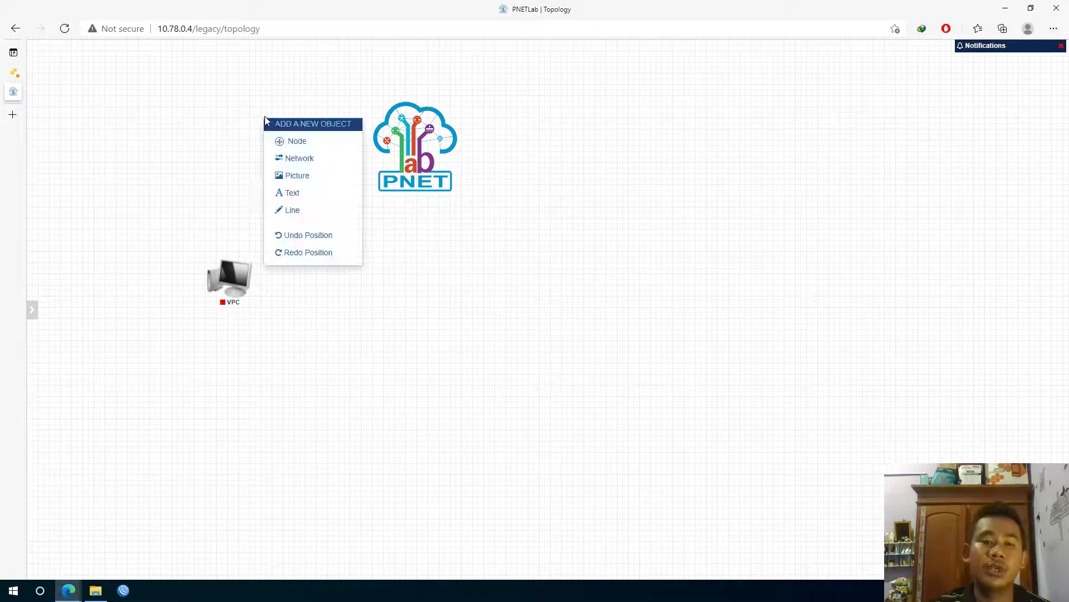
left_click(314, 160)
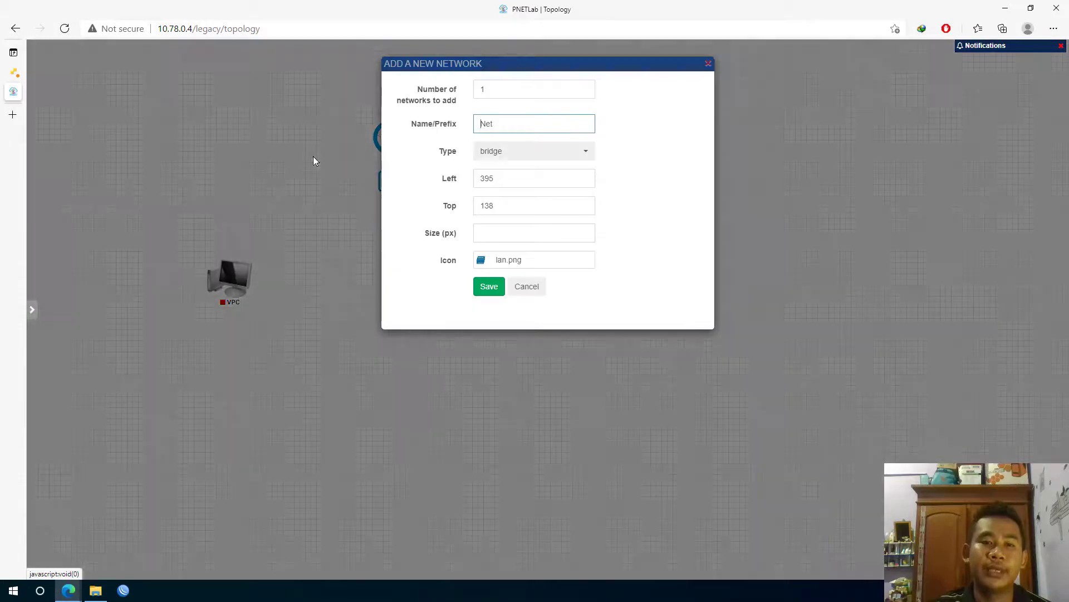
double_click(509, 124)
type("In")
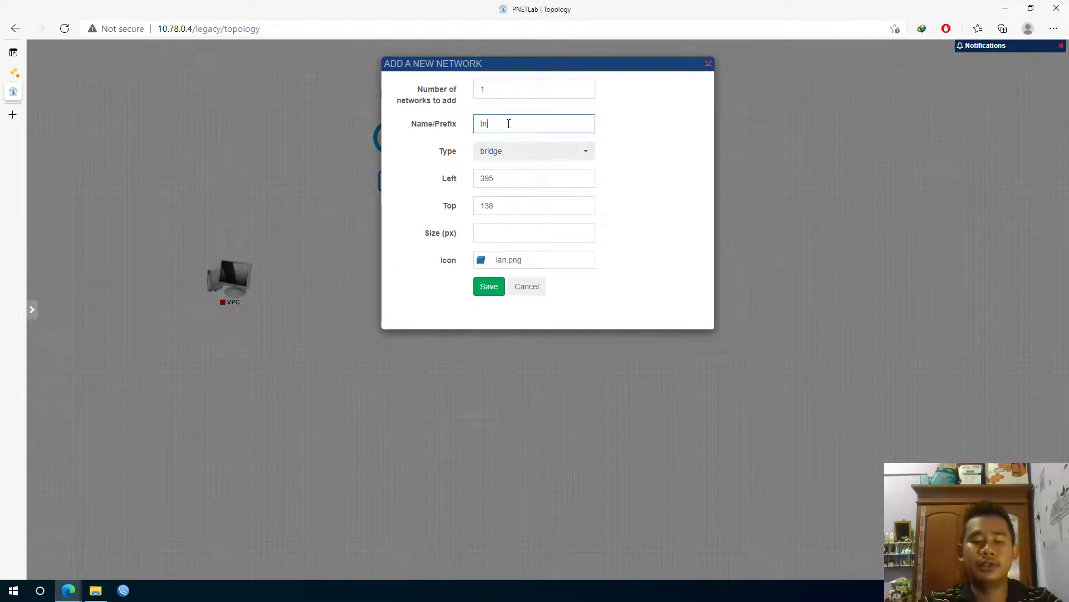
type("ternet")
left_click(525, 158)
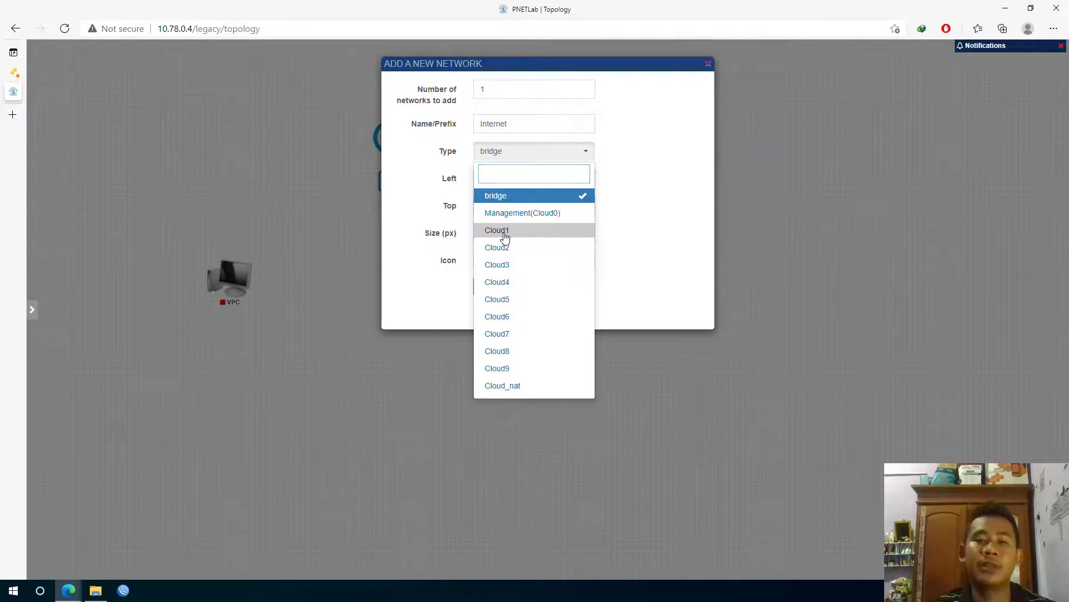
left_click(505, 237)
left_click(490, 288)
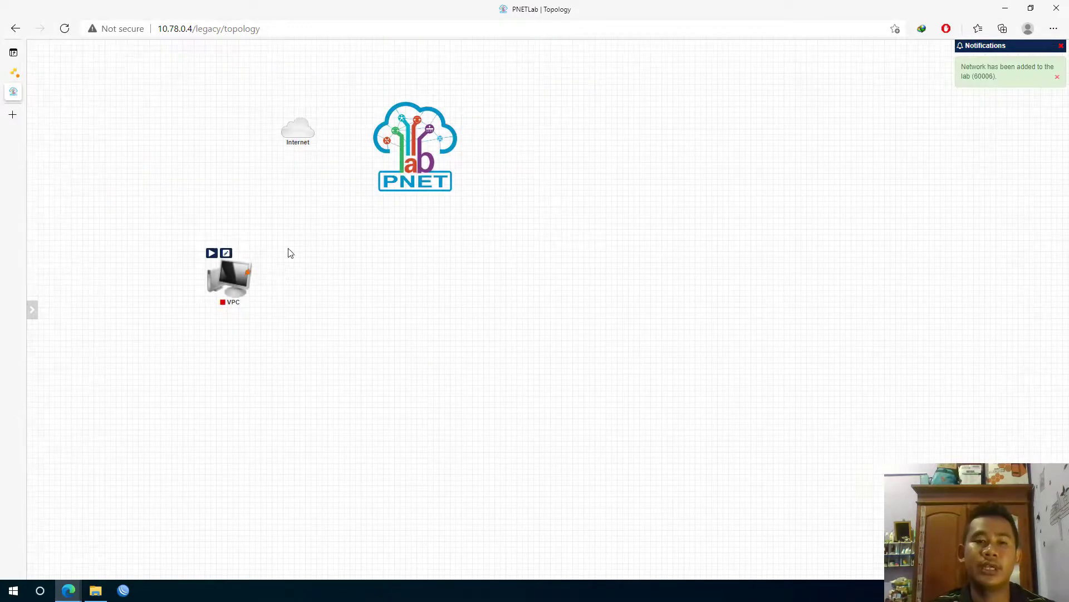
Arrange the Internet cloud directly above the VPC node on the canvas
left_click_drag(299, 134, 258, 186)
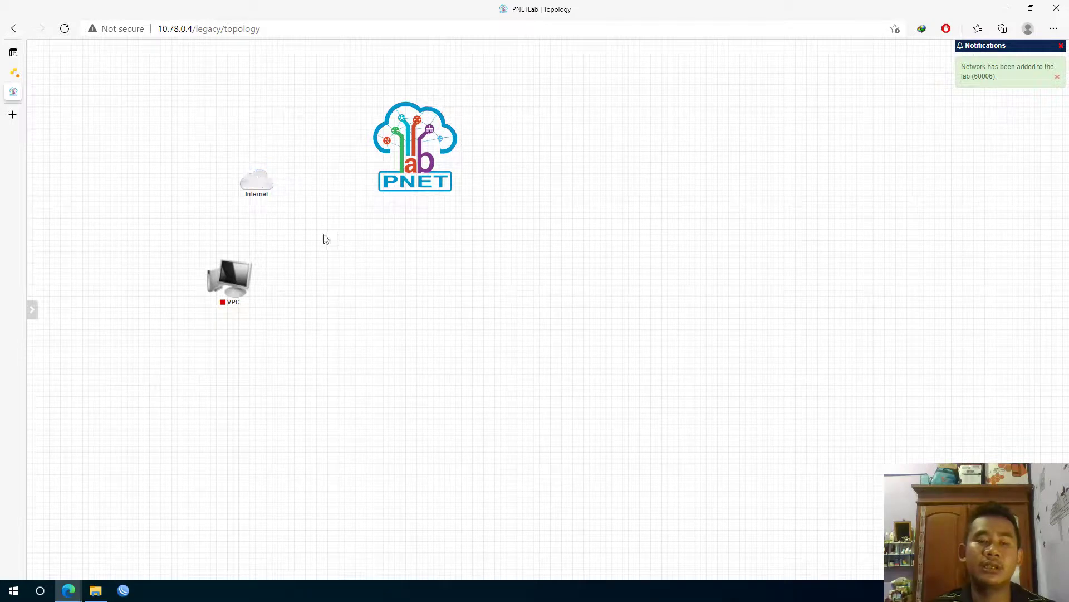
mouse_move(272, 193)
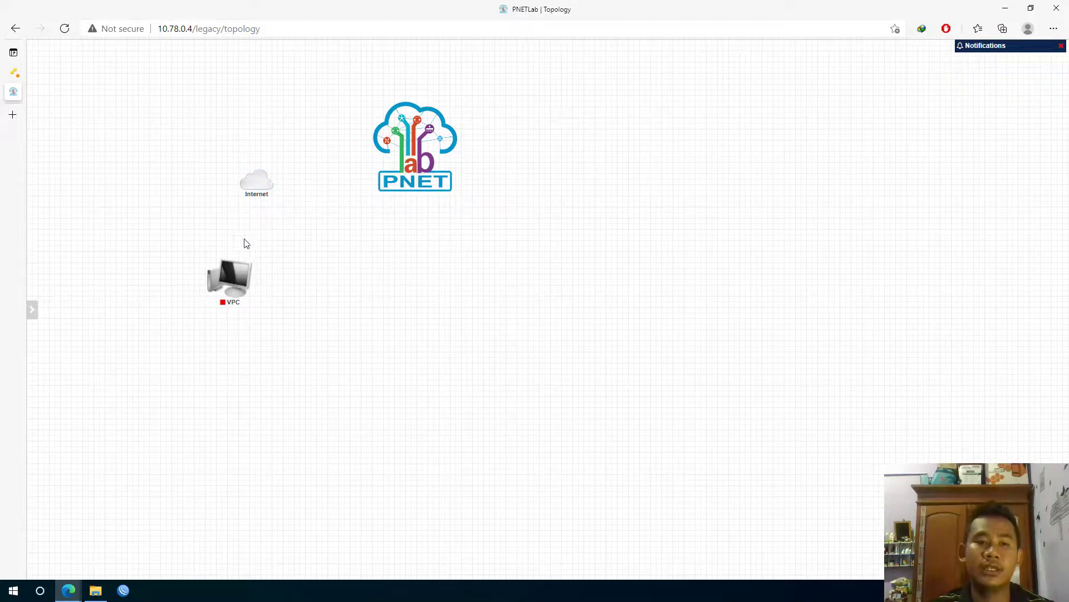
left_click_drag(234, 278, 259, 277)
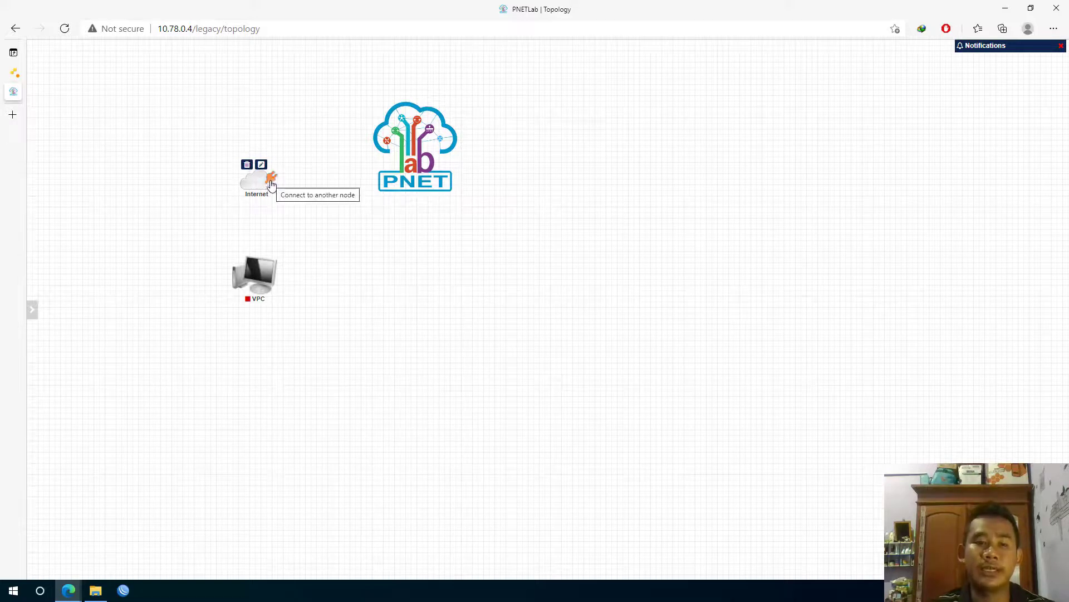
Link the Internet cloud to the VPC's eth0 interface and save the connection
left_click_drag(273, 181, 259, 267)
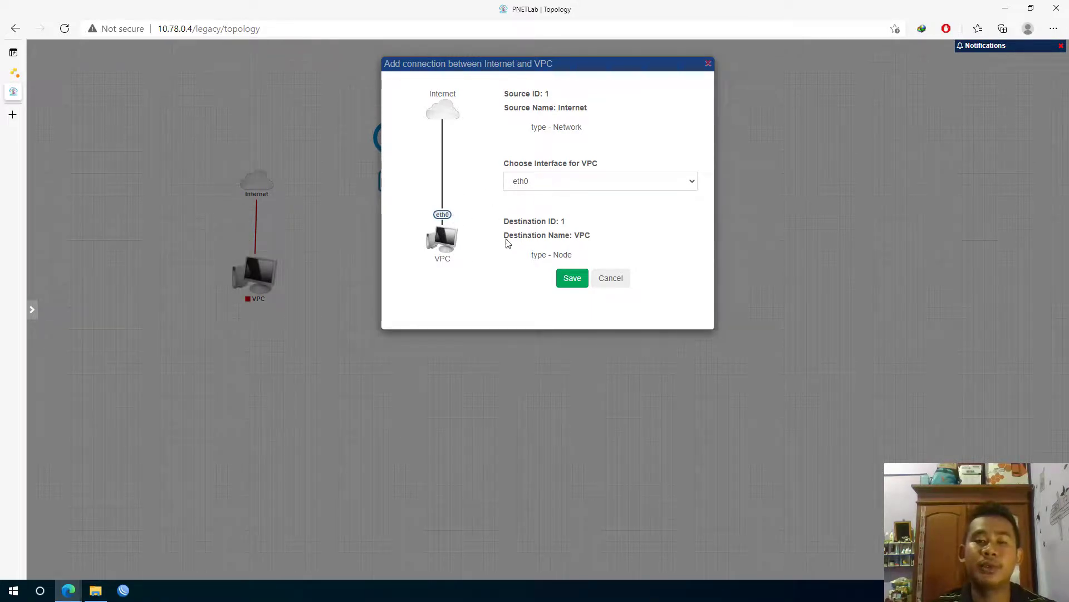
left_click(549, 186)
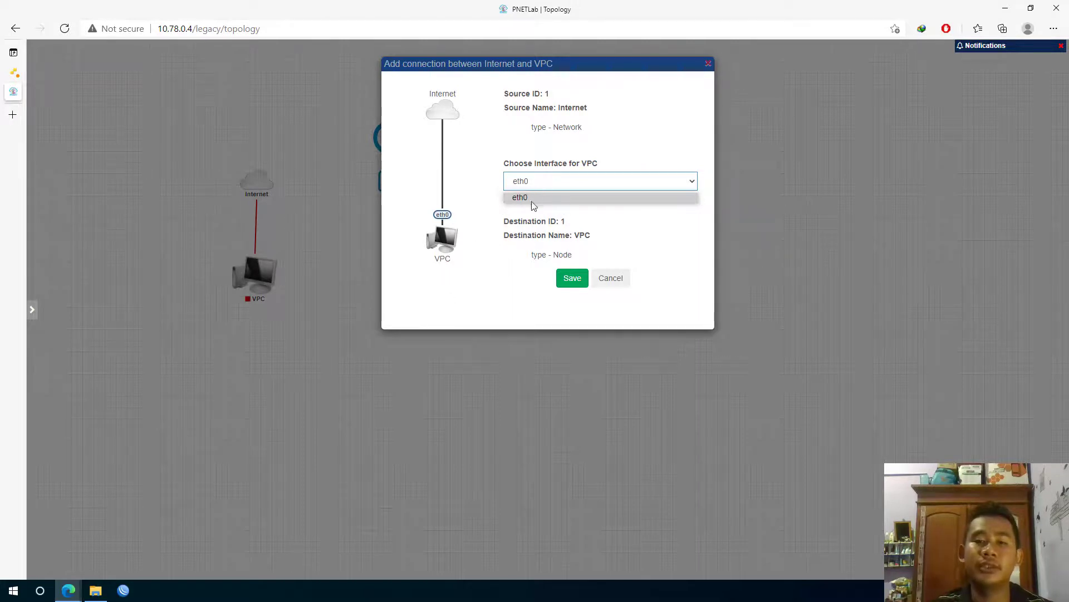
left_click(574, 280)
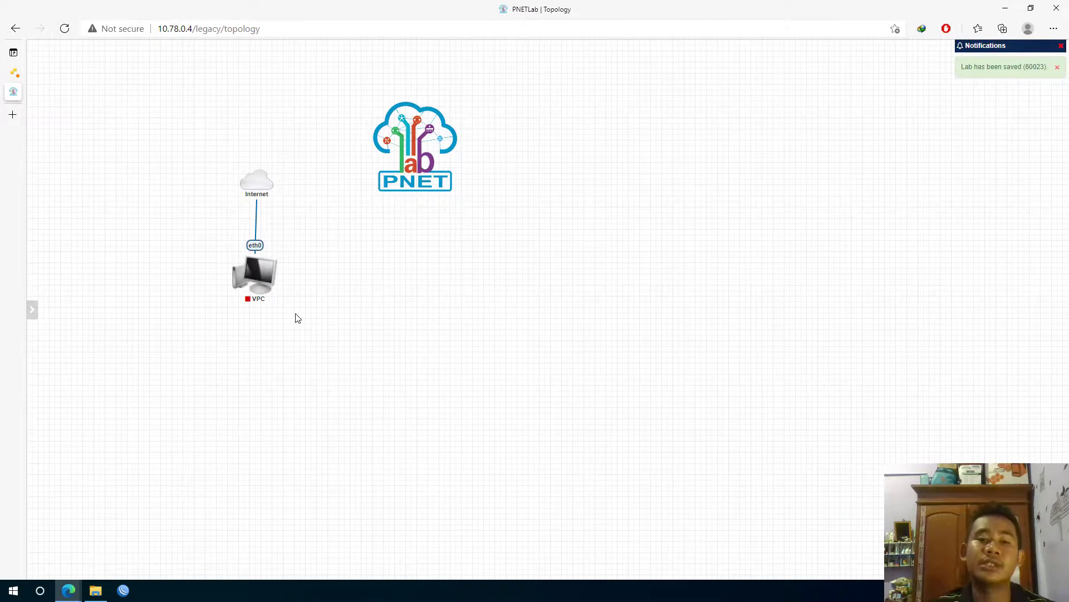
right_click(261, 279)
Use Start All Nodes in the sidebar's node actions to boot the VPC
left_click(349, 252)
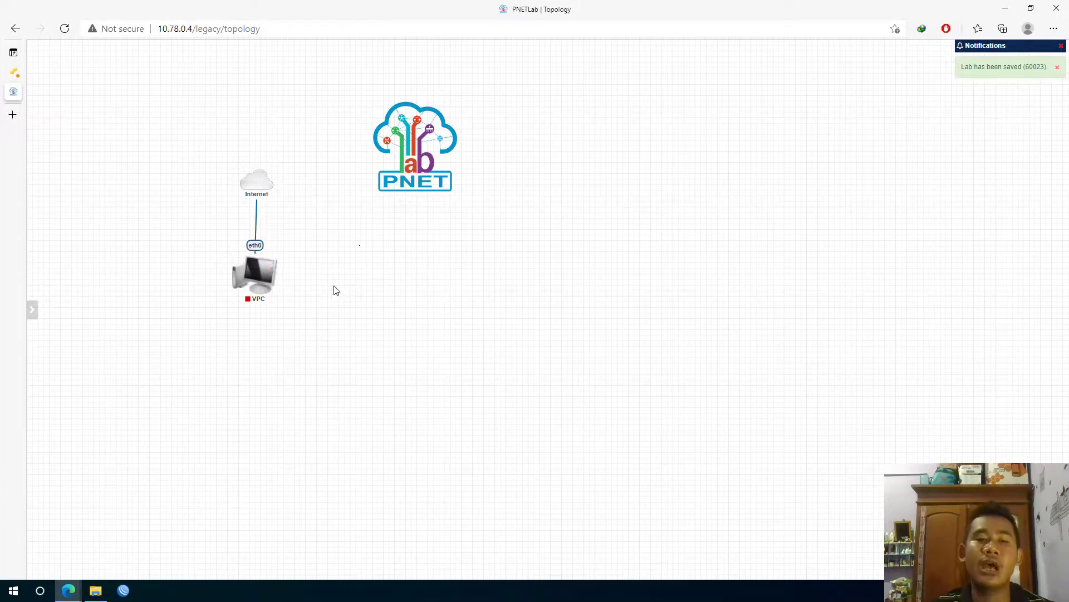
mouse_move(35, 119)
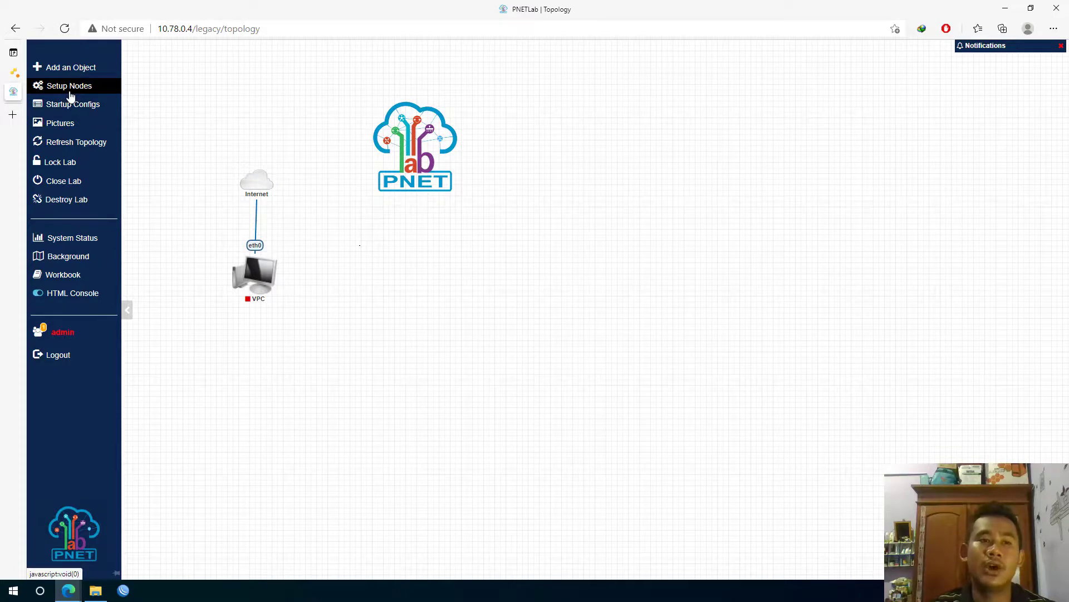
left_click(70, 89)
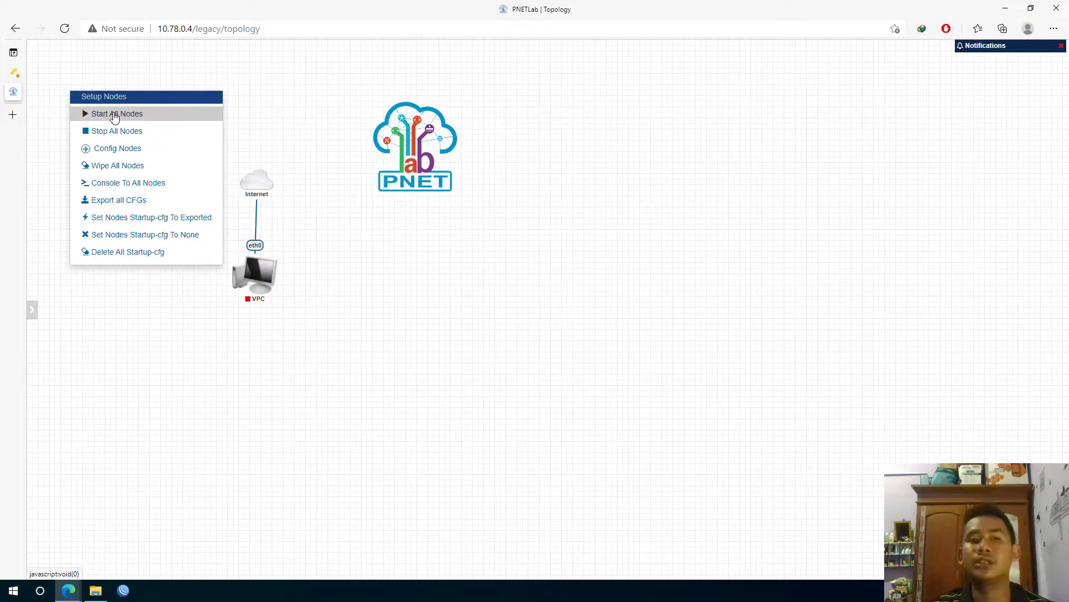
left_click(332, 327)
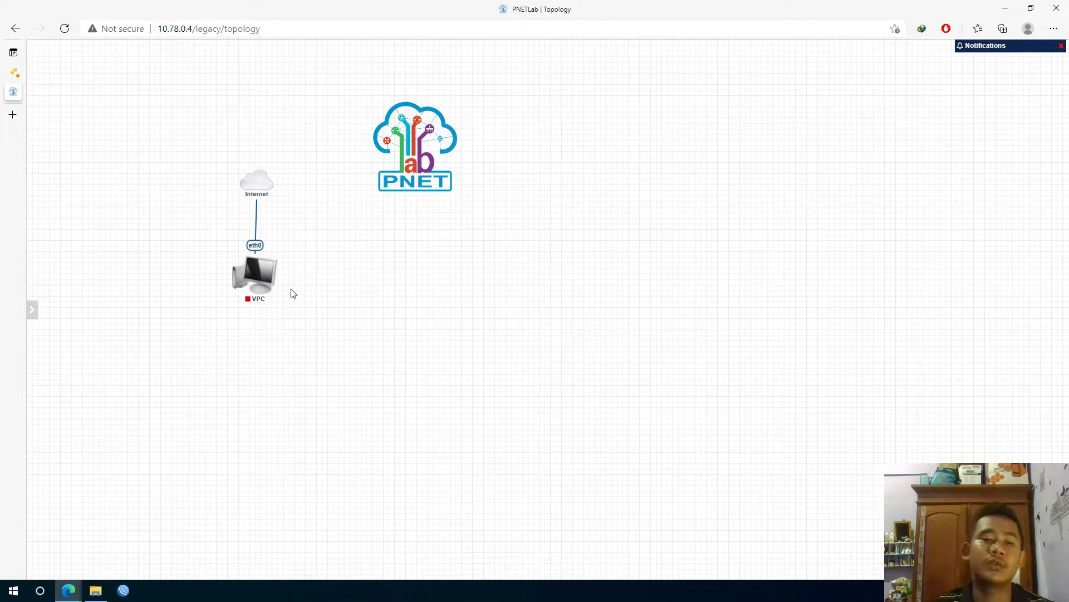
right_click(250, 273)
left_click(420, 278)
mouse_move(254, 270)
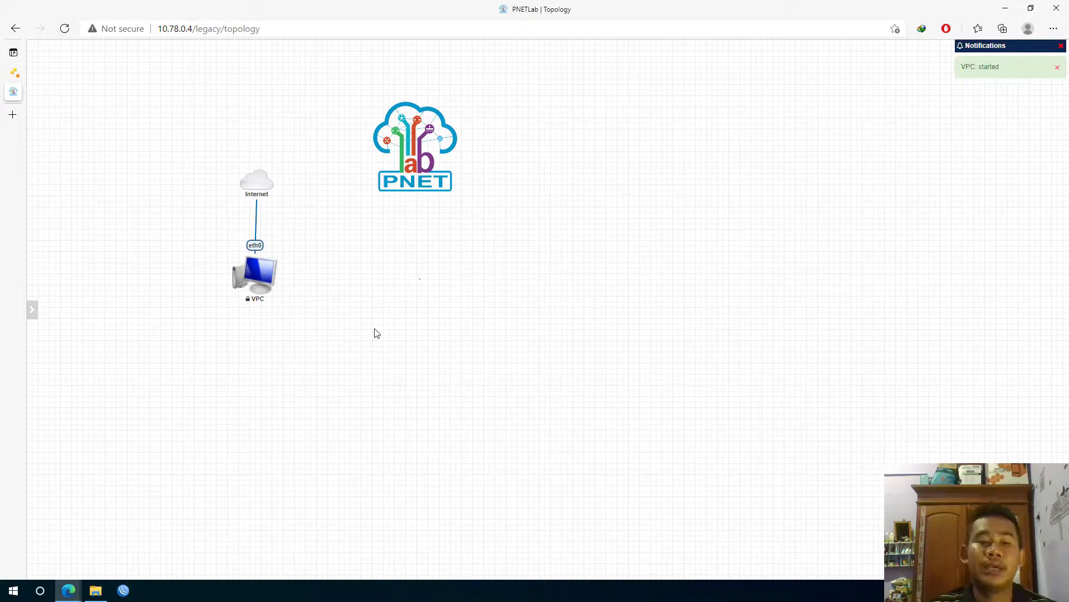
mouse_move(249, 309)
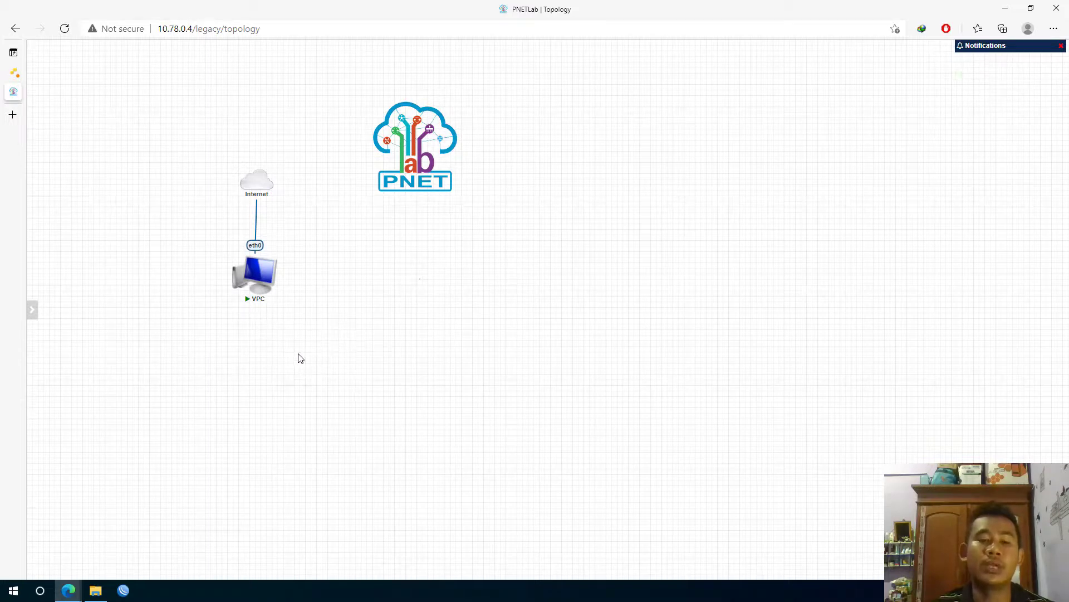
left_click(259, 282)
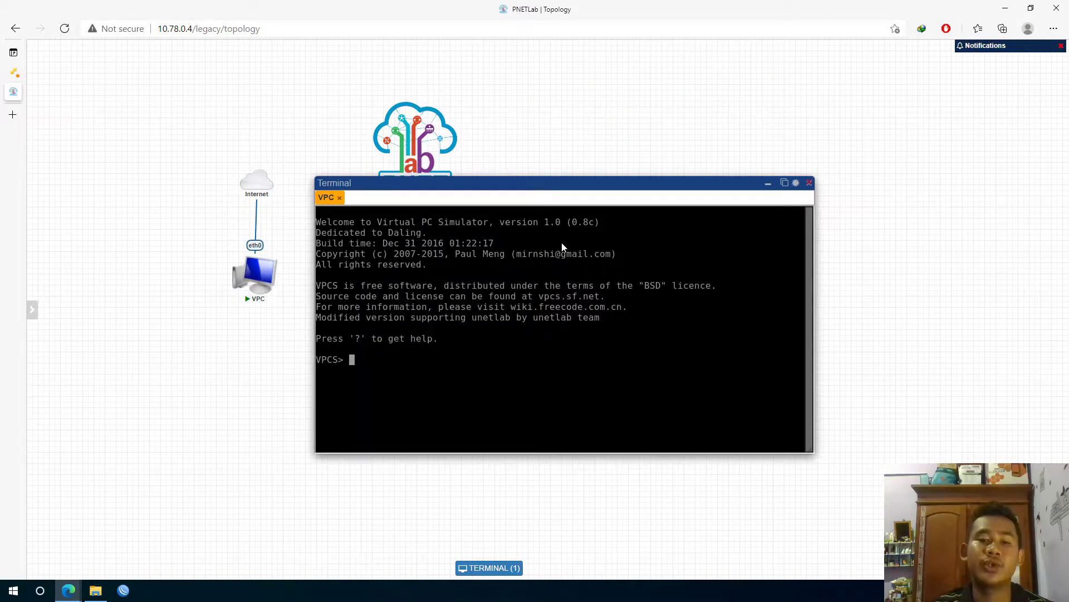
left_click(809, 184)
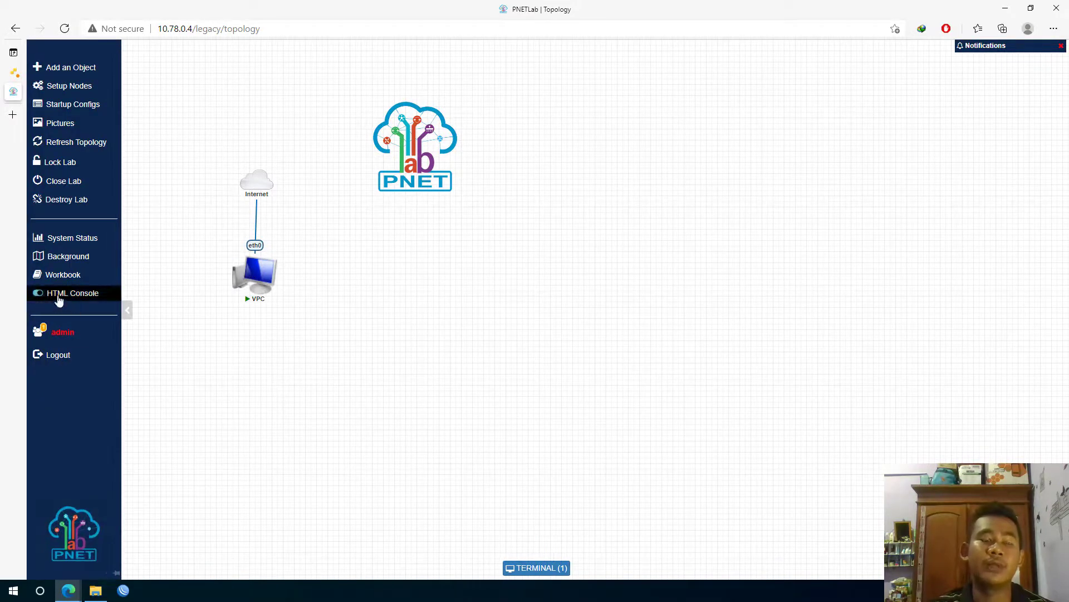
Turn off HTML console mode and open the VPC console in SecureCRT
left_click(58, 296)
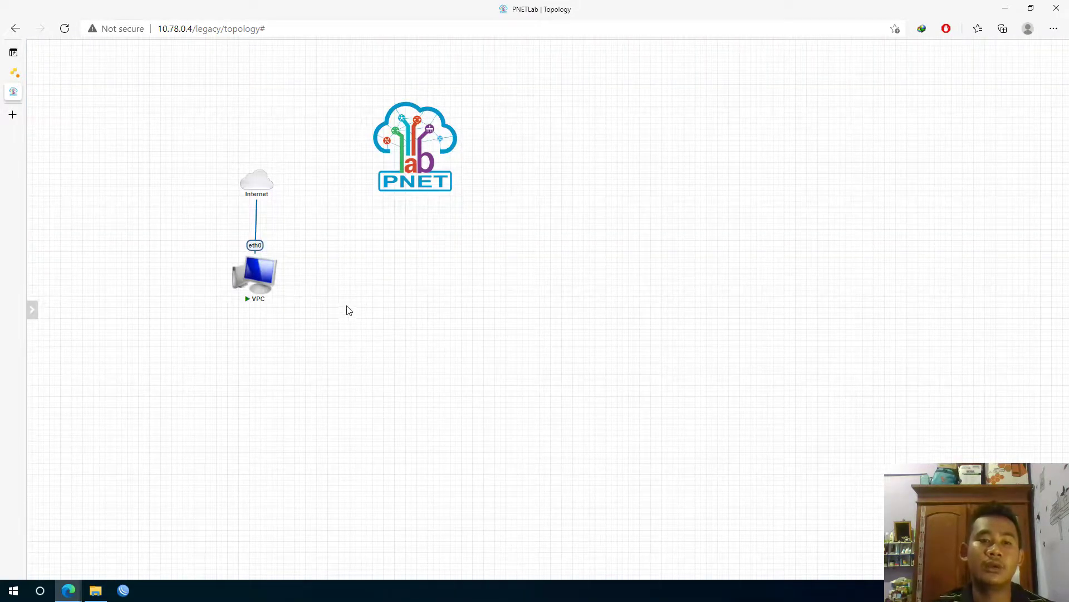
left_click(253, 279)
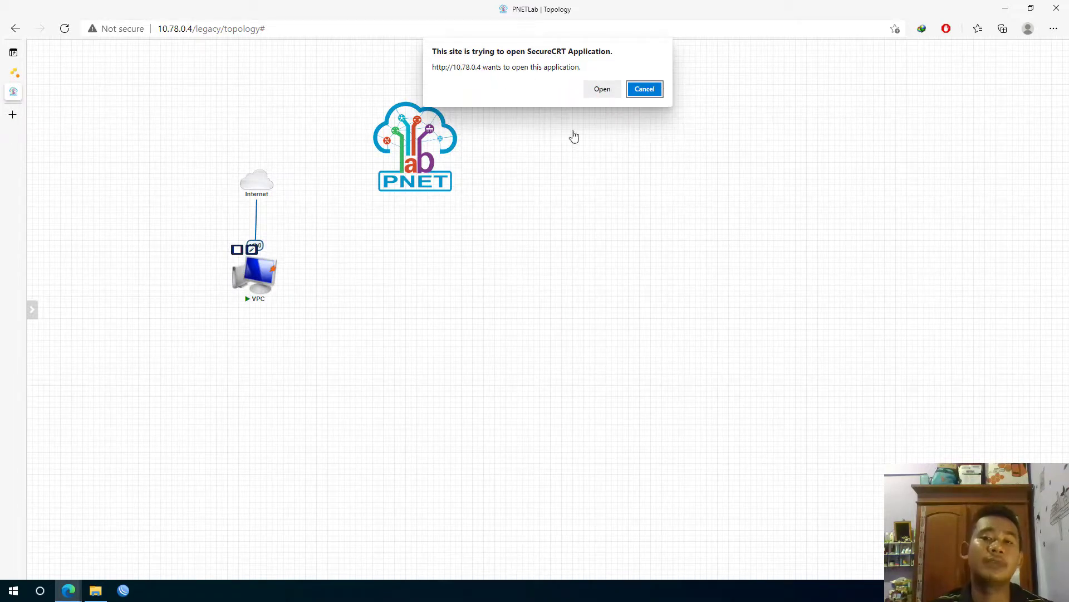
left_click(596, 89)
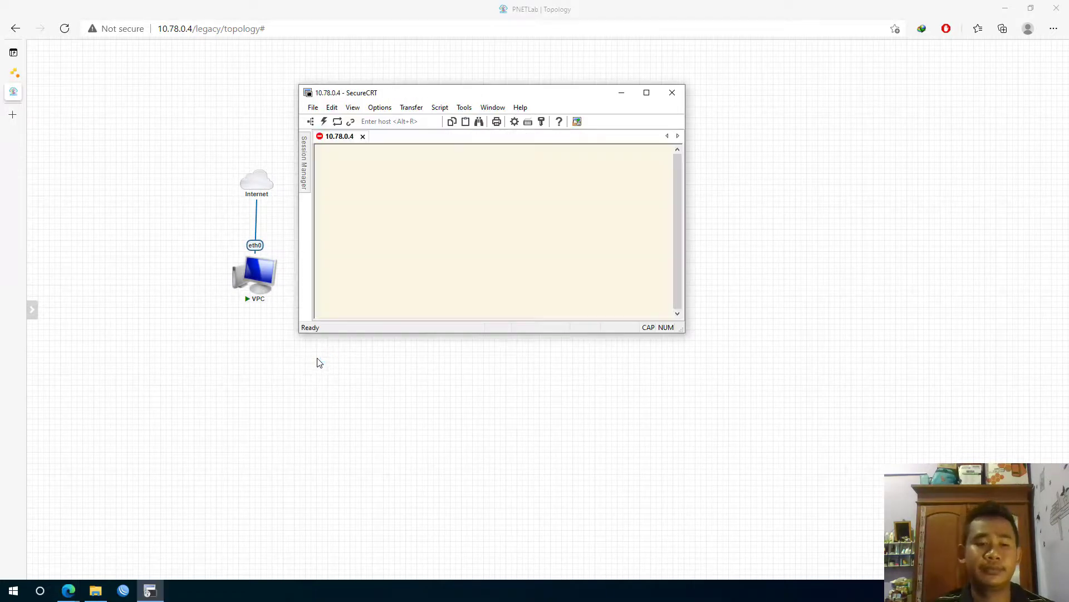
Dismiss the SecureCRT update notice, reposition the console window, and return to PNETLab
left_click(589, 196)
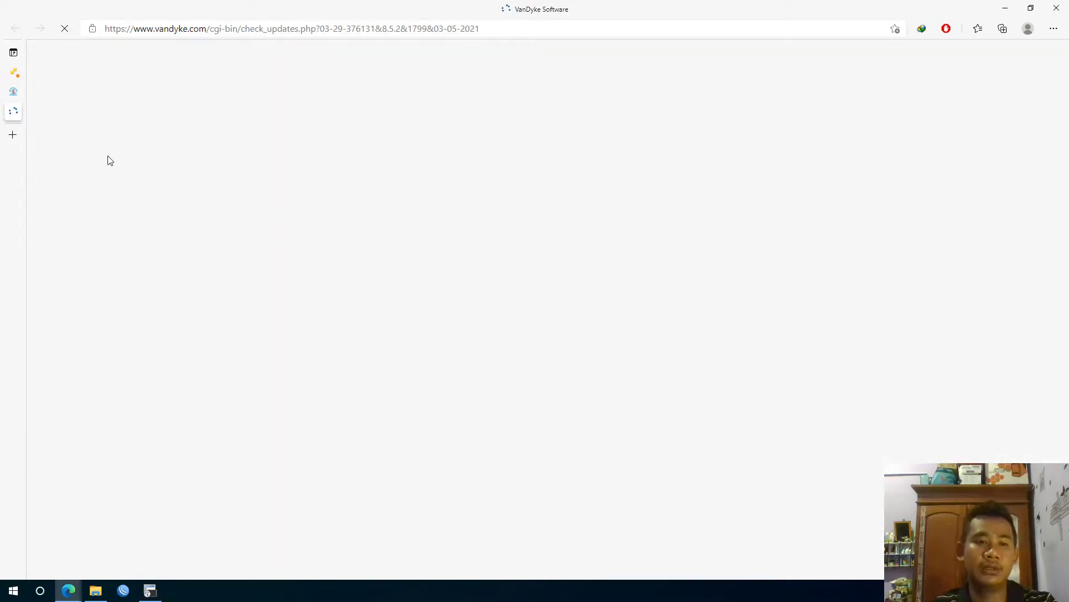
left_click(150, 591)
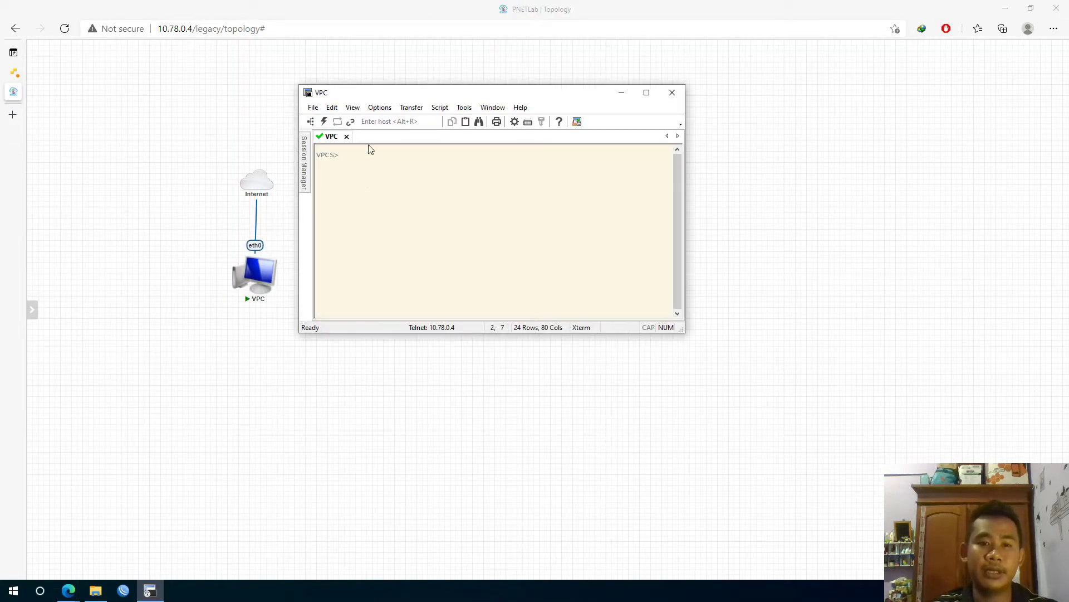
left_click_drag(417, 98, 435, 206)
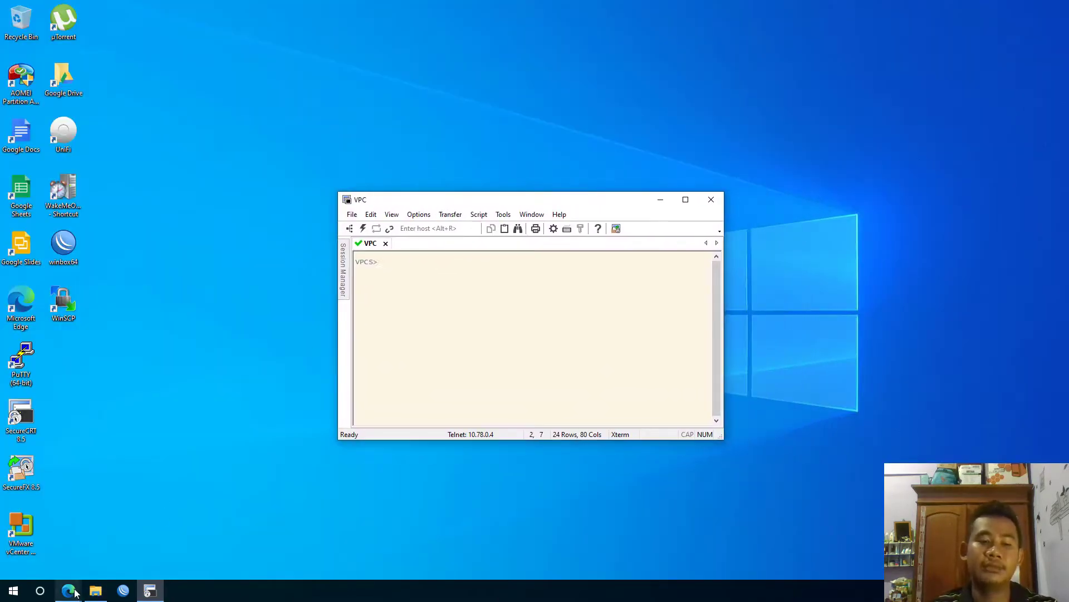
mouse_move(73, 594)
left_click(50, 554)
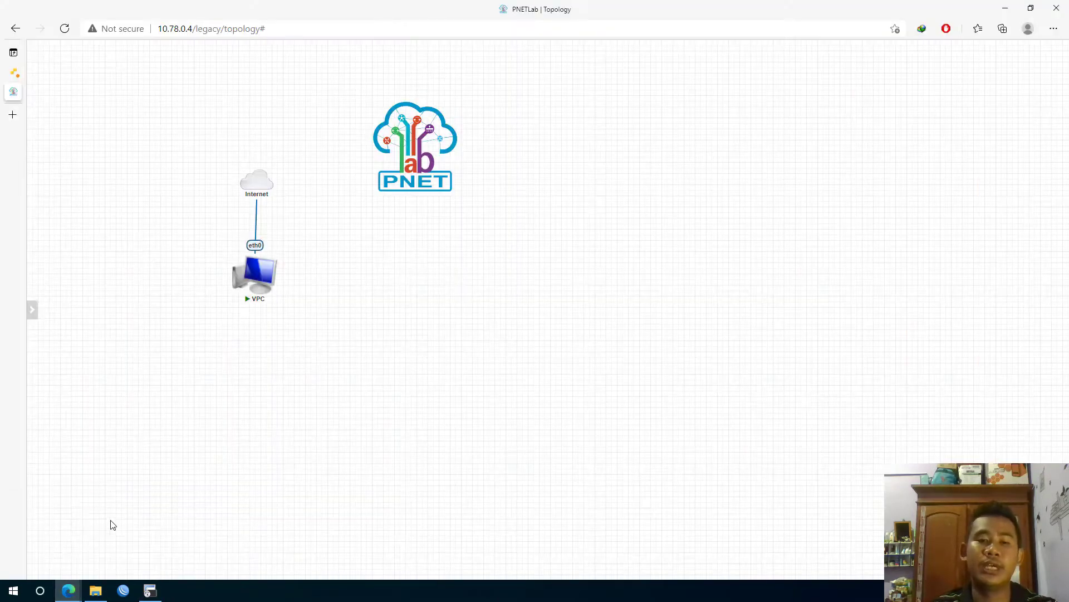
Disconnect and close the SecureCRT VPC session, then re-enable PNETLab's HTML Console
left_click(158, 598)
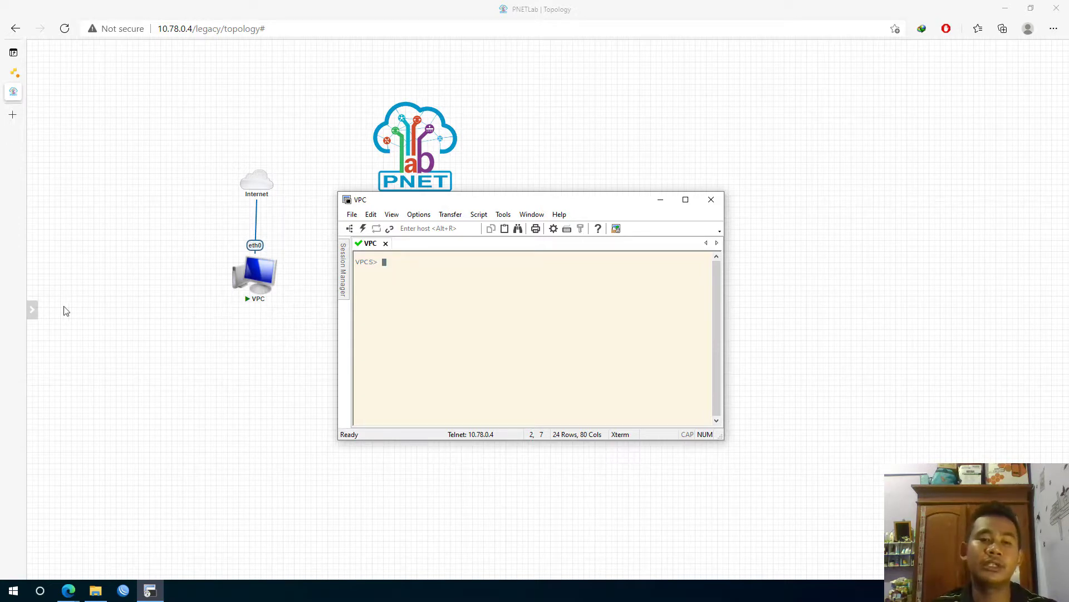
mouse_move(31, 303)
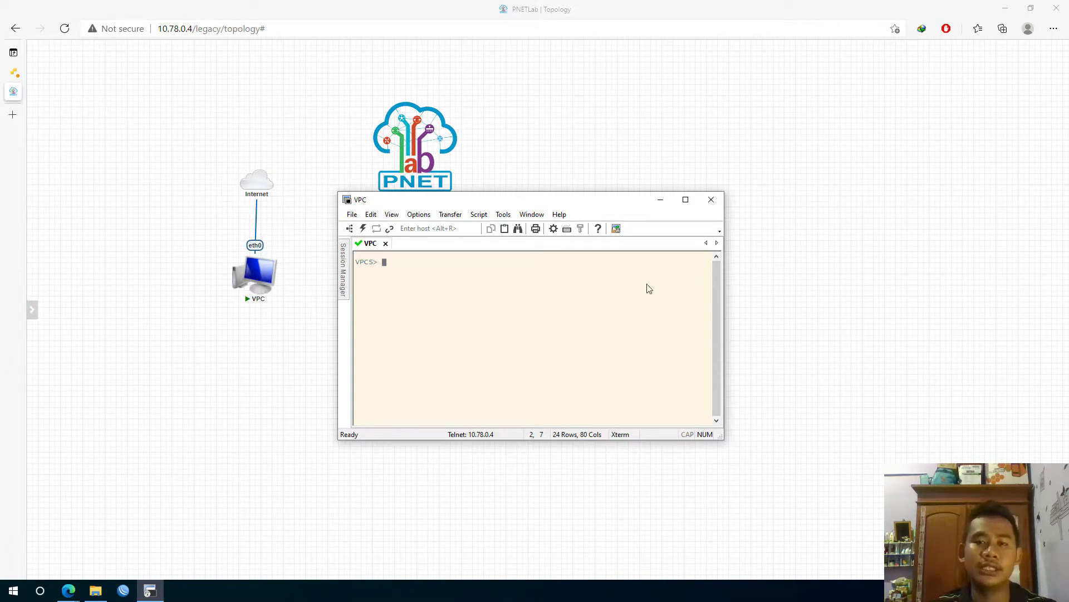
left_click(711, 202)
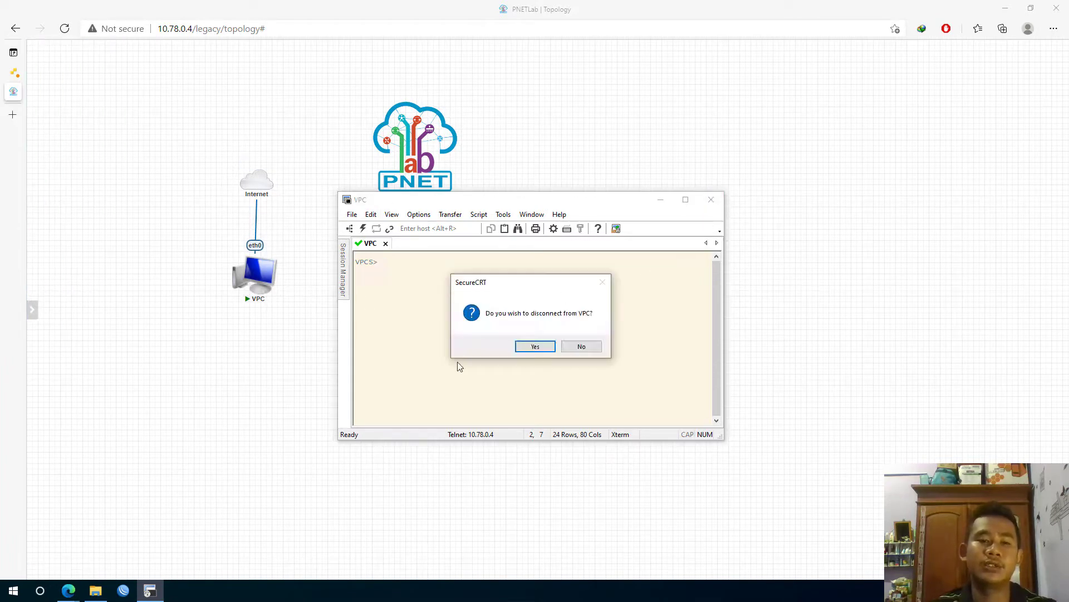
left_click(532, 346)
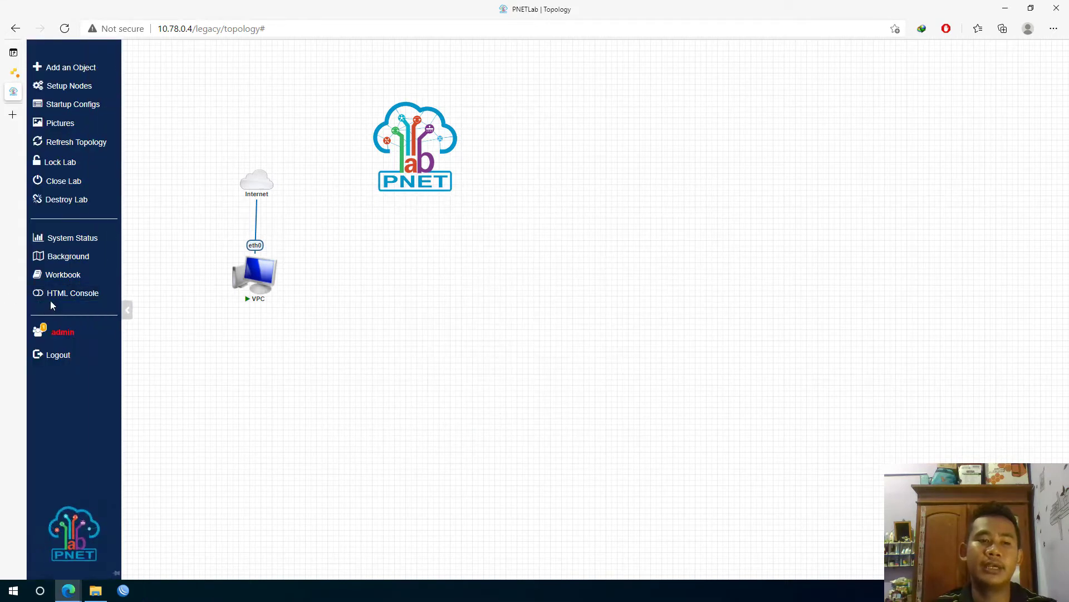
left_click(53, 296)
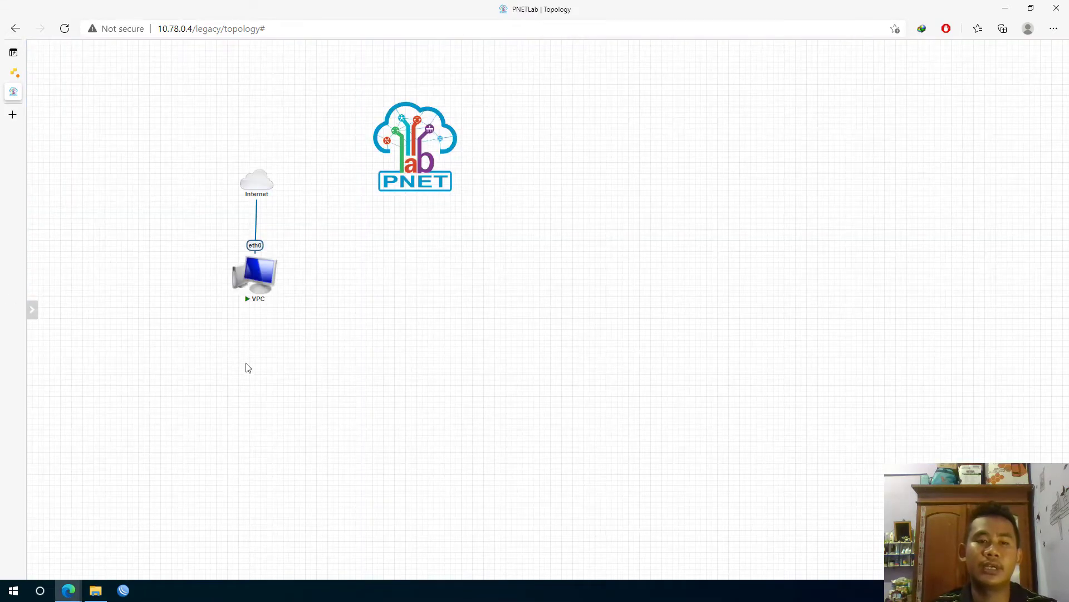
Open the VPC's browser console and request a DHCP address with 'ip dhcp'
mouse_move(32, 310)
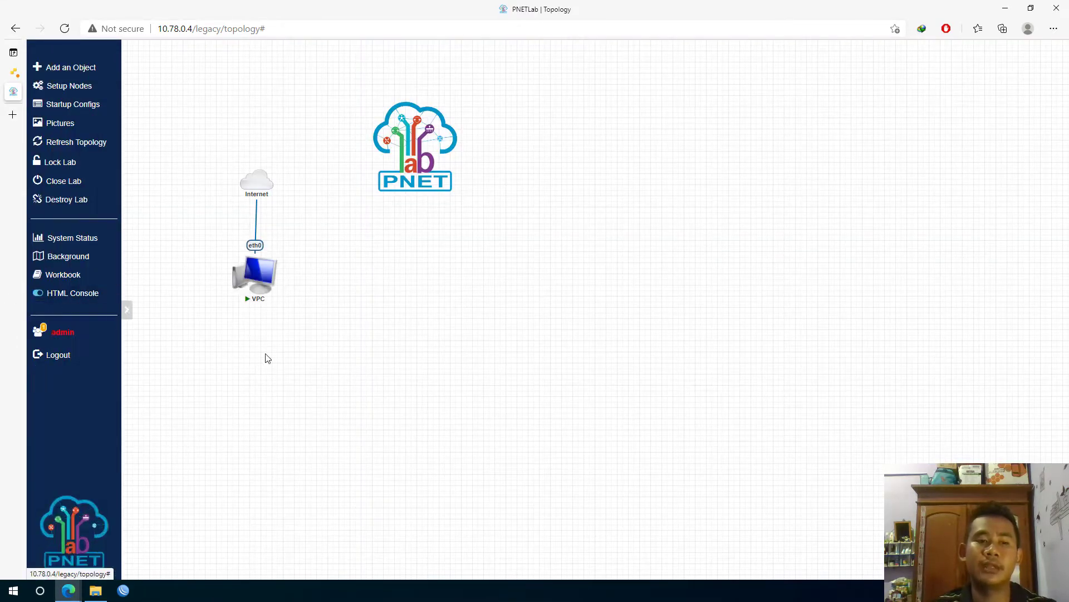
left_click(263, 279)
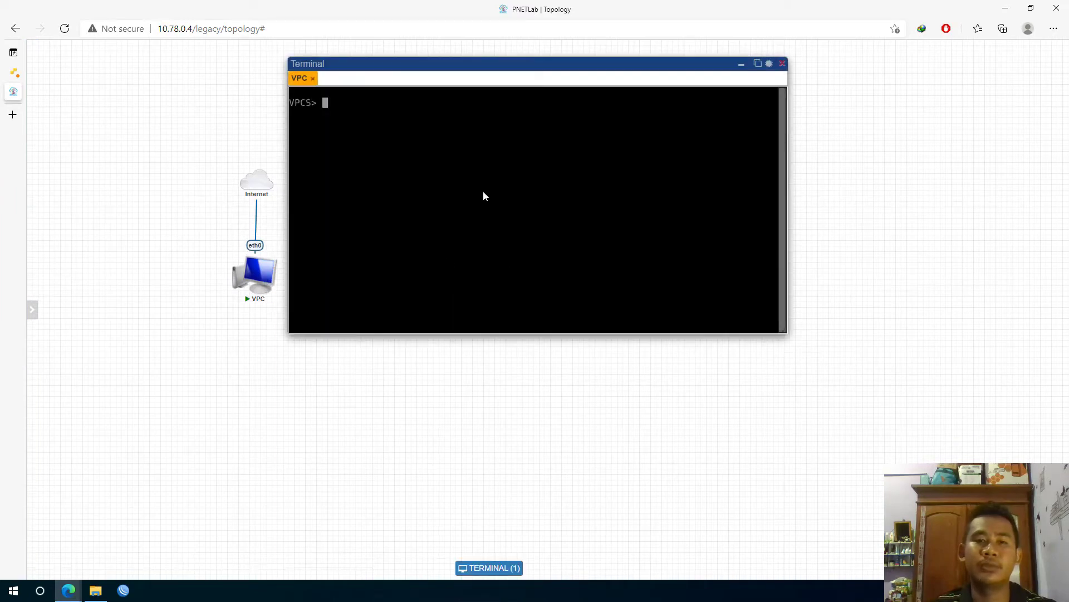
left_click_drag(491, 65, 550, 233)
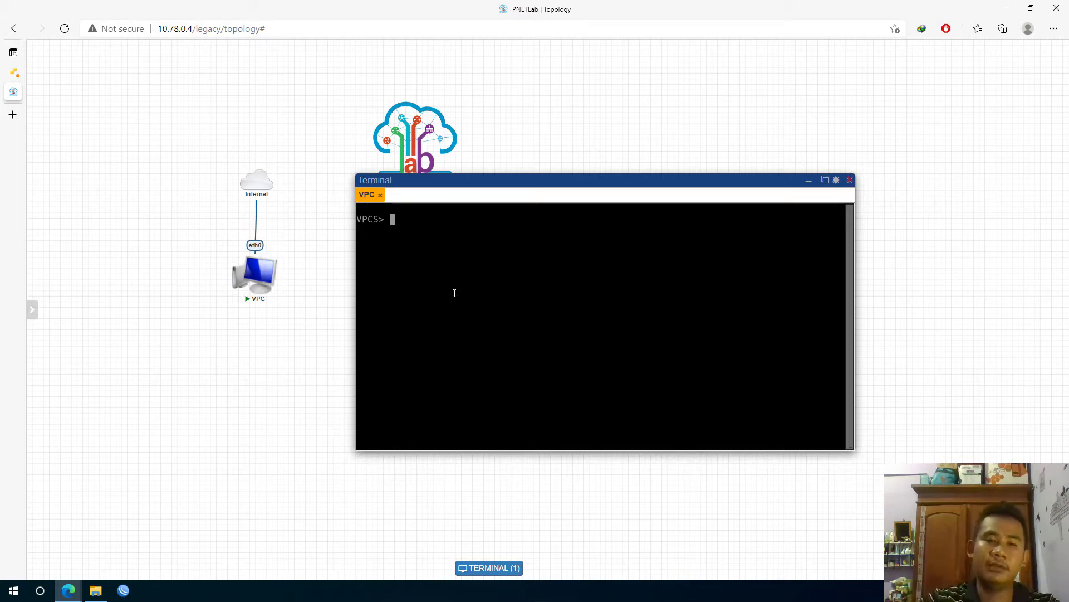
type("ip dhcp")
key("Return")
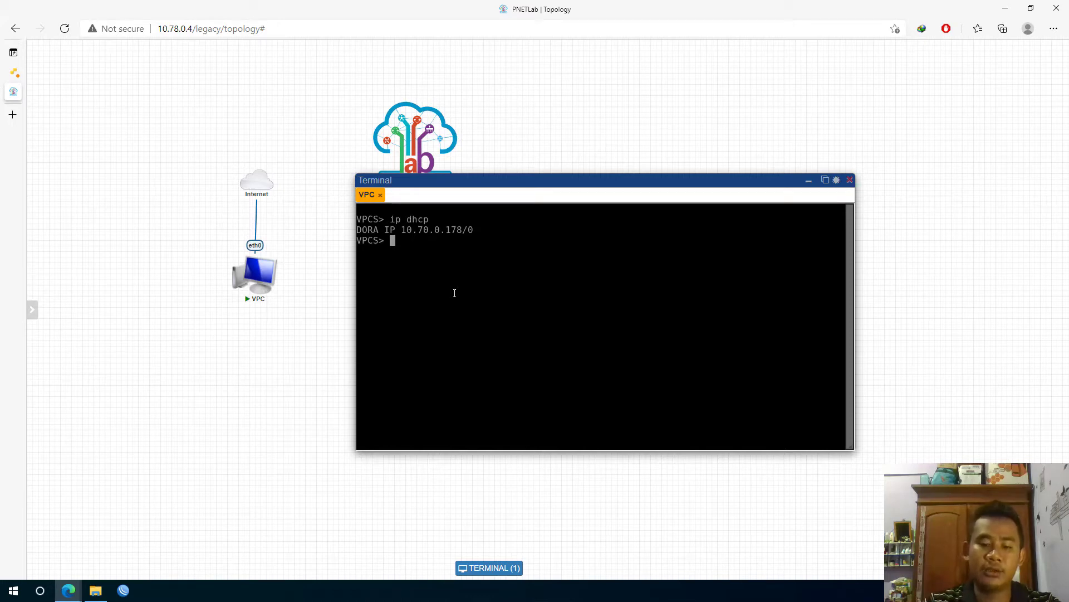
Show the VPC's IP settings with 'show ip', then ping google.com
type("show ip")
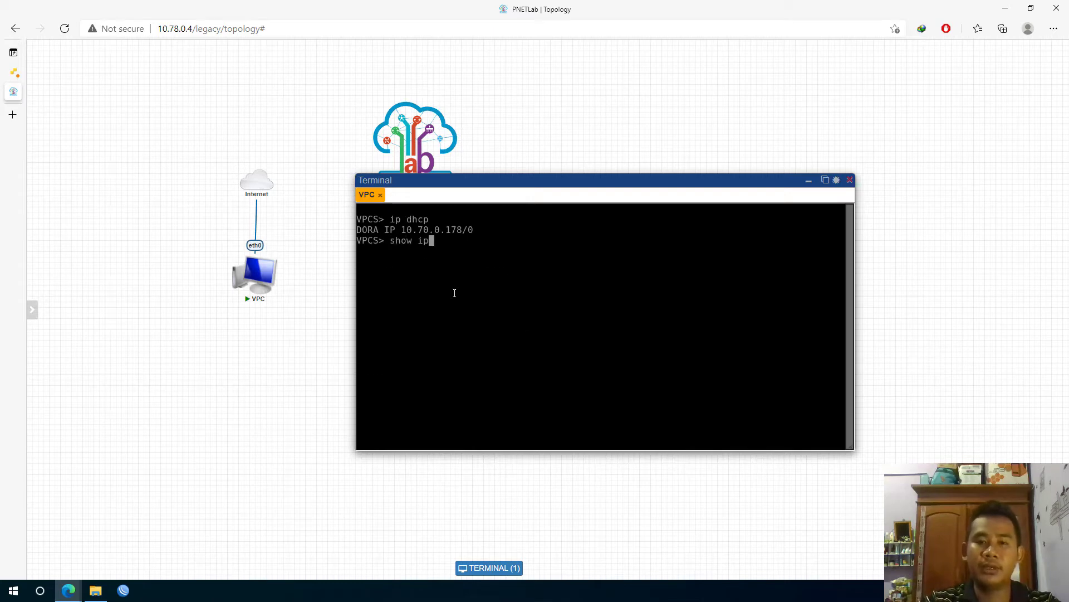
key("Return")
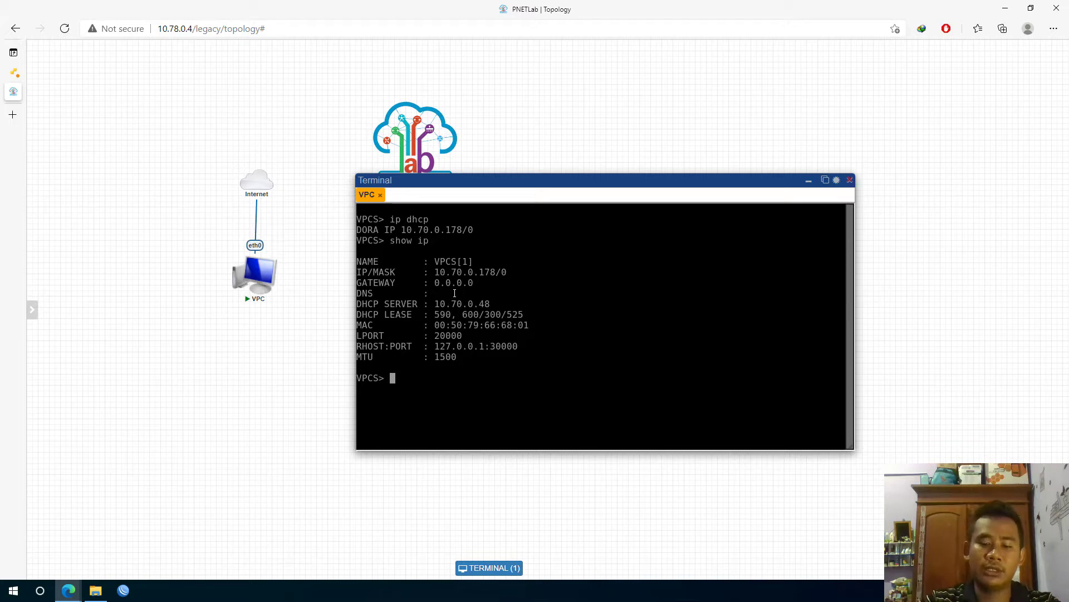
type("ping google.c")
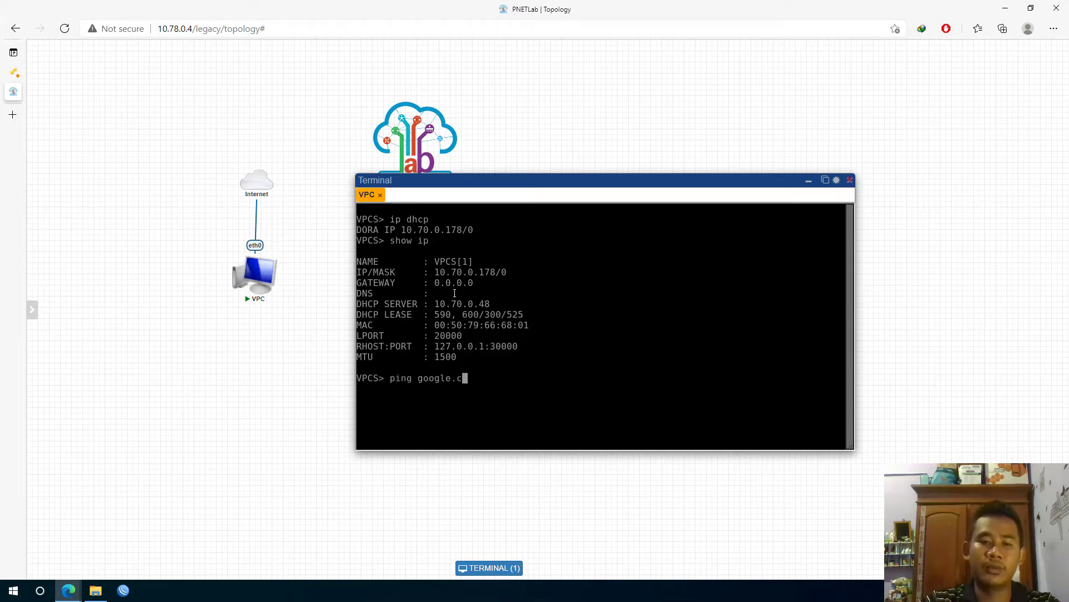
type("om")
key("Return")
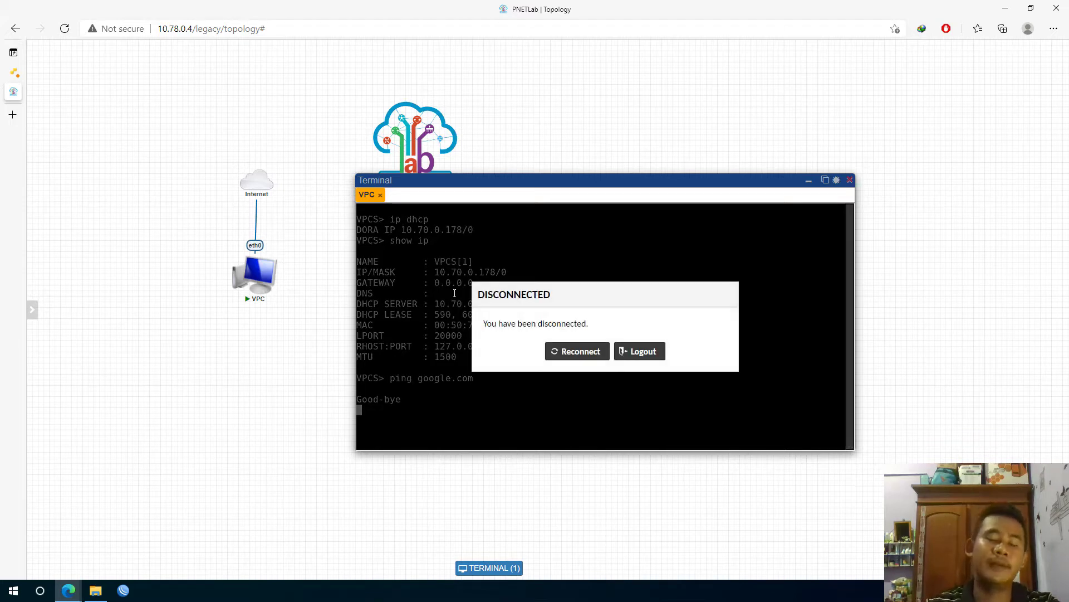
Stop and restart the VPC node, then reconnect its browser console
left_click(573, 354)
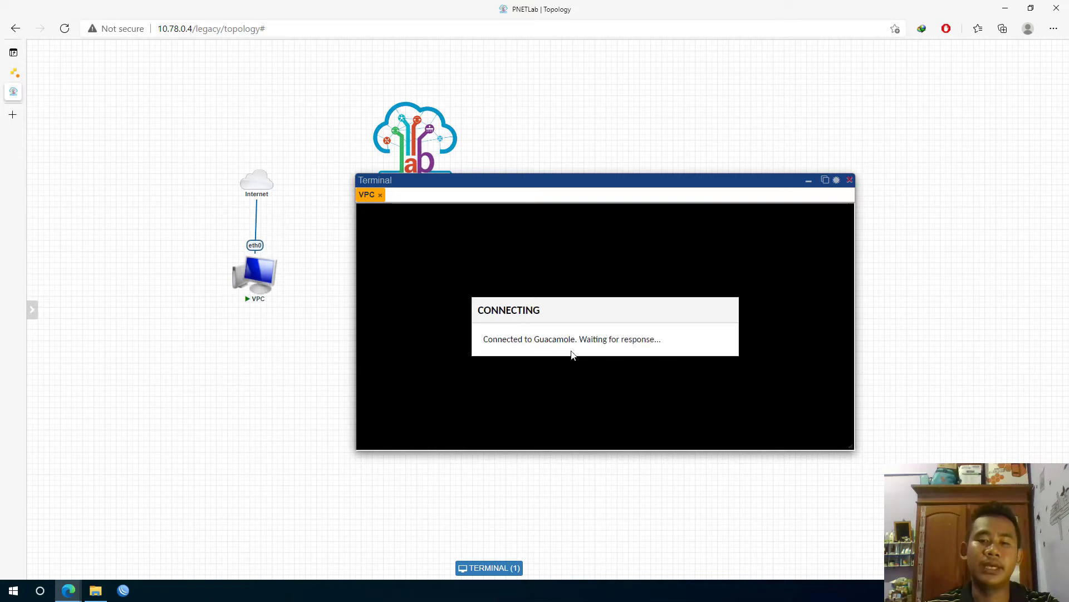
mouse_move(244, 279)
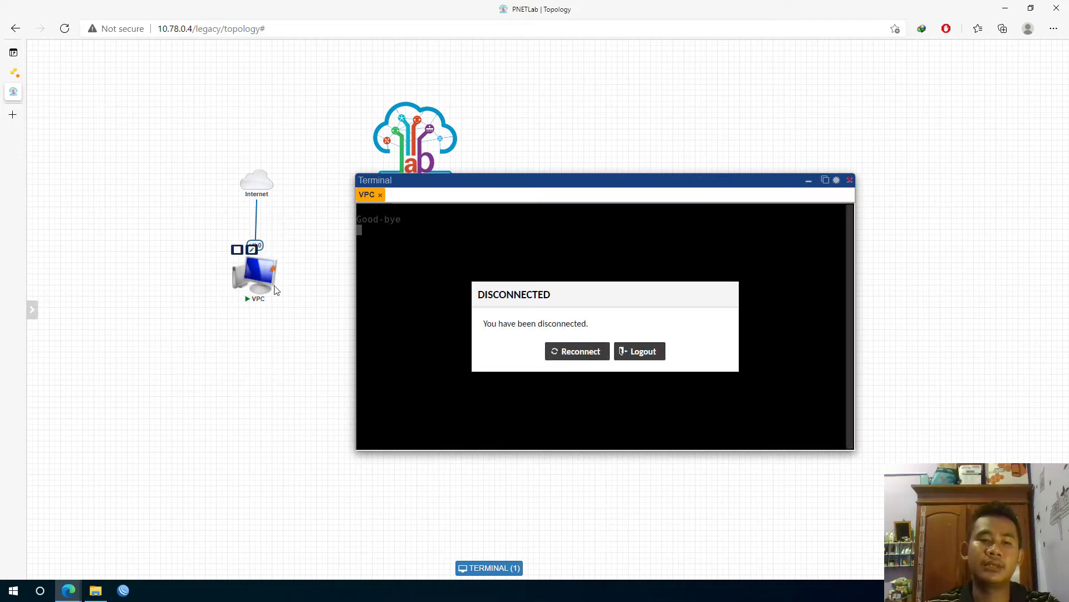
left_click(237, 249)
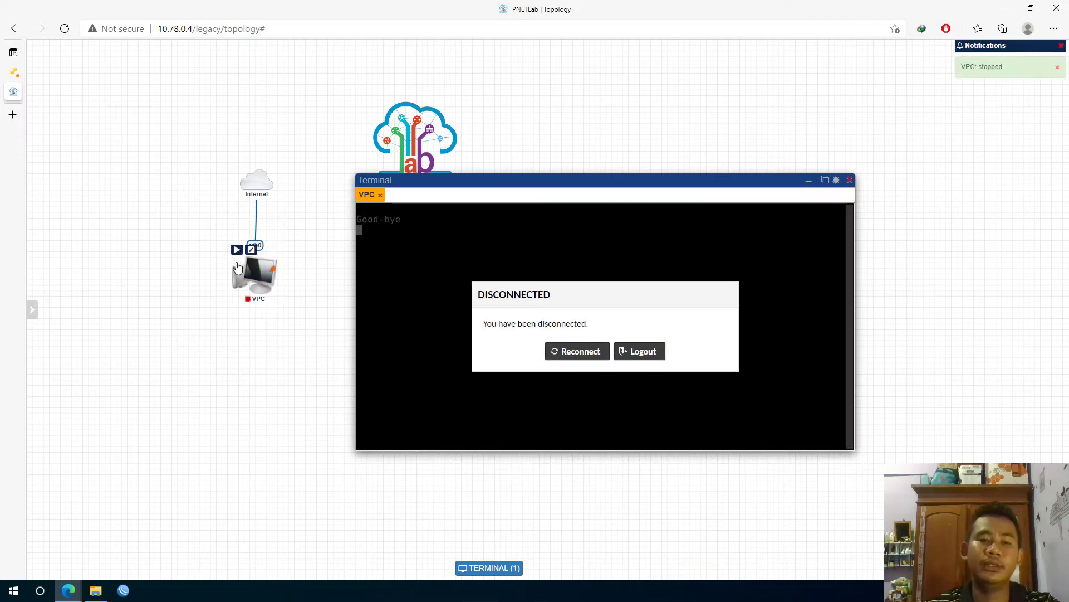
left_click(236, 249)
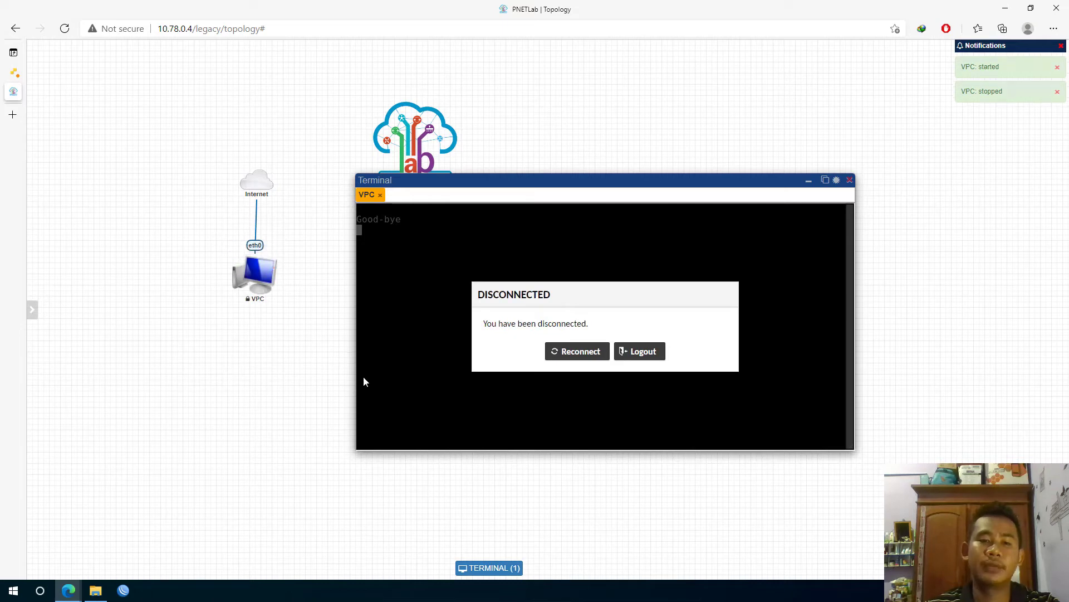
mouse_move(246, 303)
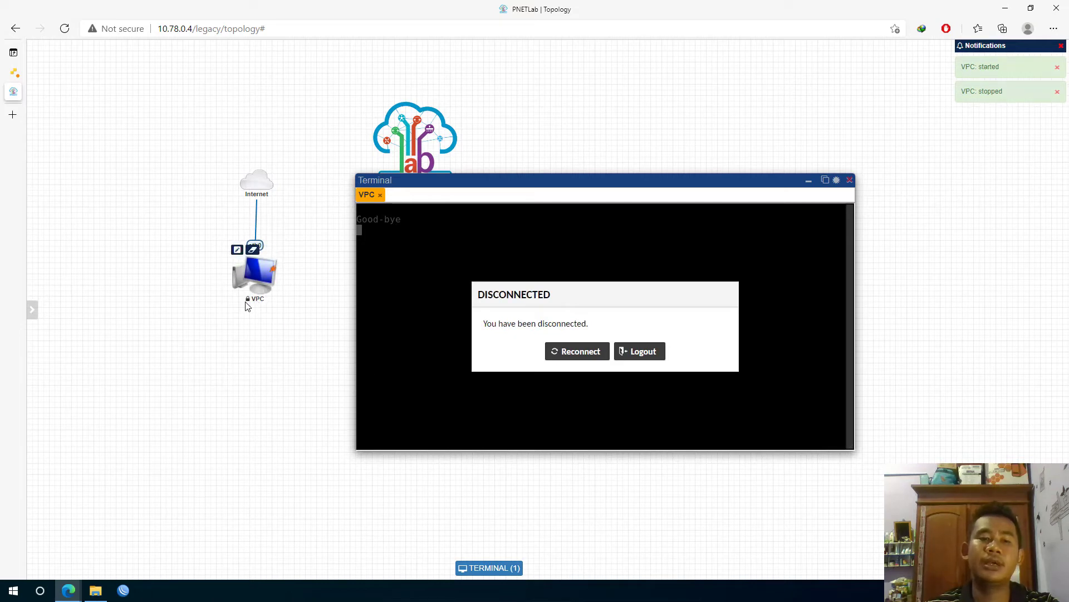
left_click(579, 351)
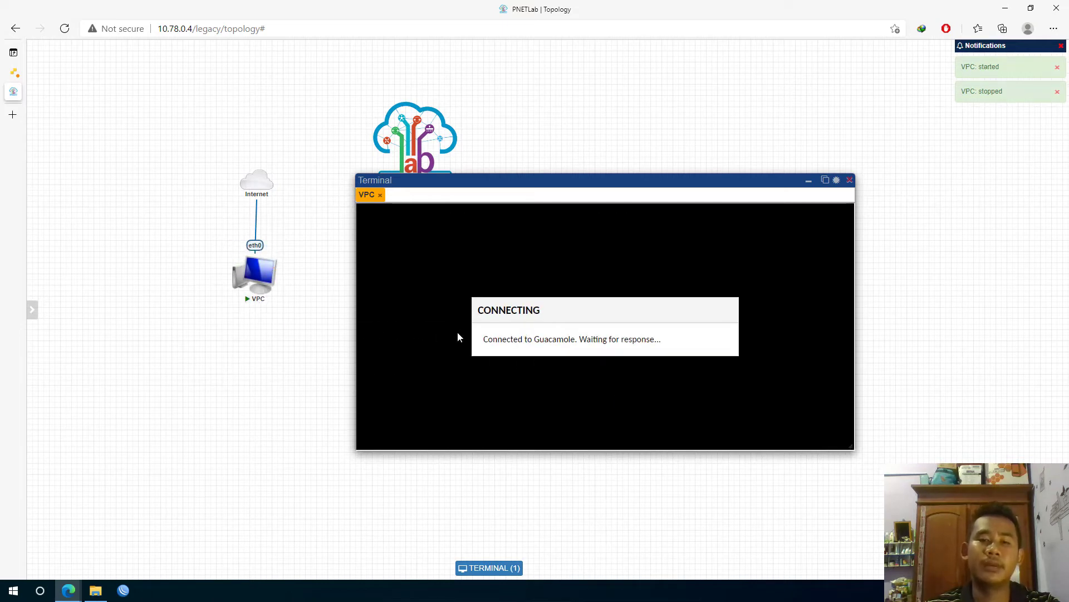
Run 'ip dhcp' to obtain 10.70.0.178 again, then close the terminal window
type("ip dhcp")
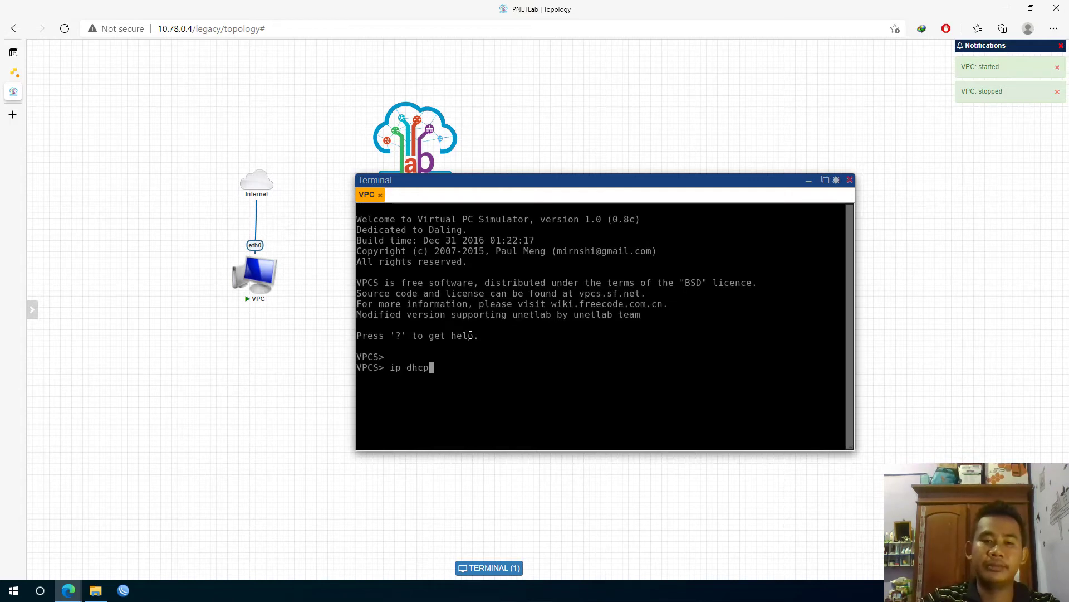
key("Return")
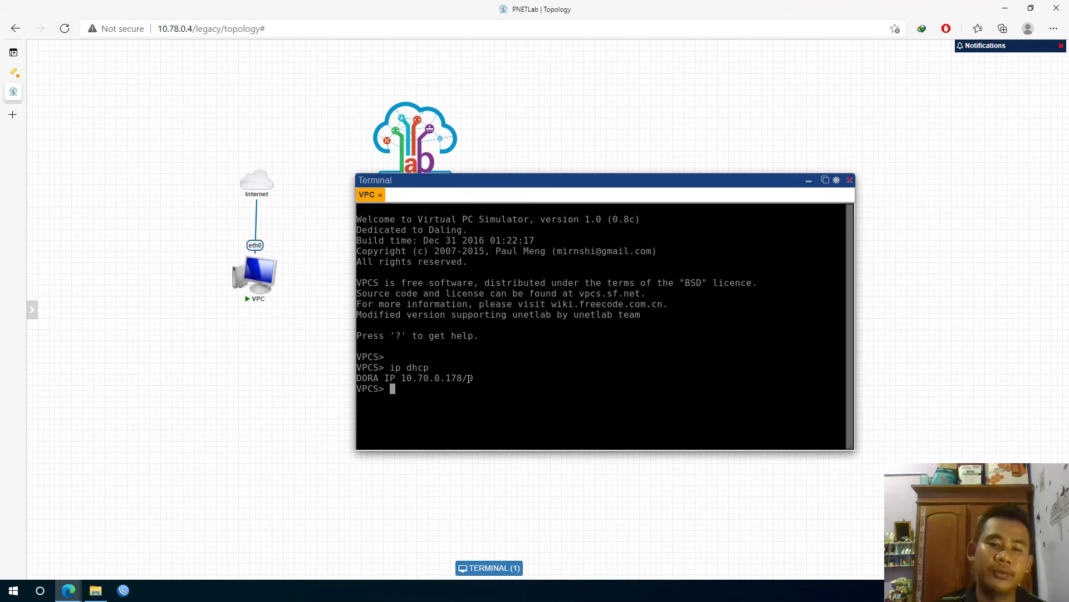
left_click_drag(480, 379, 470, 379)
left_click(424, 397)
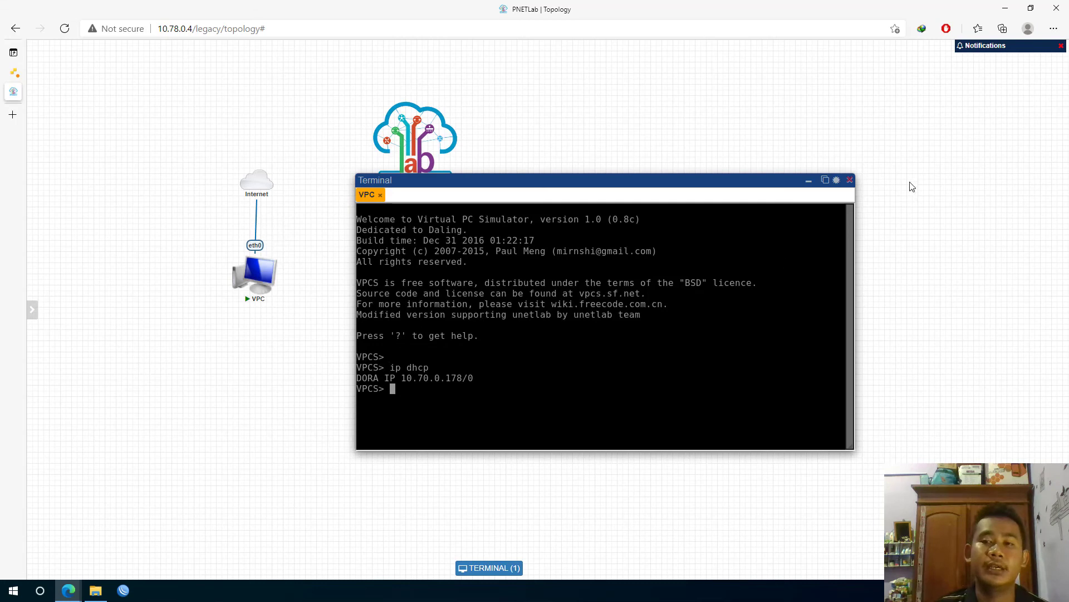
left_click(851, 181)
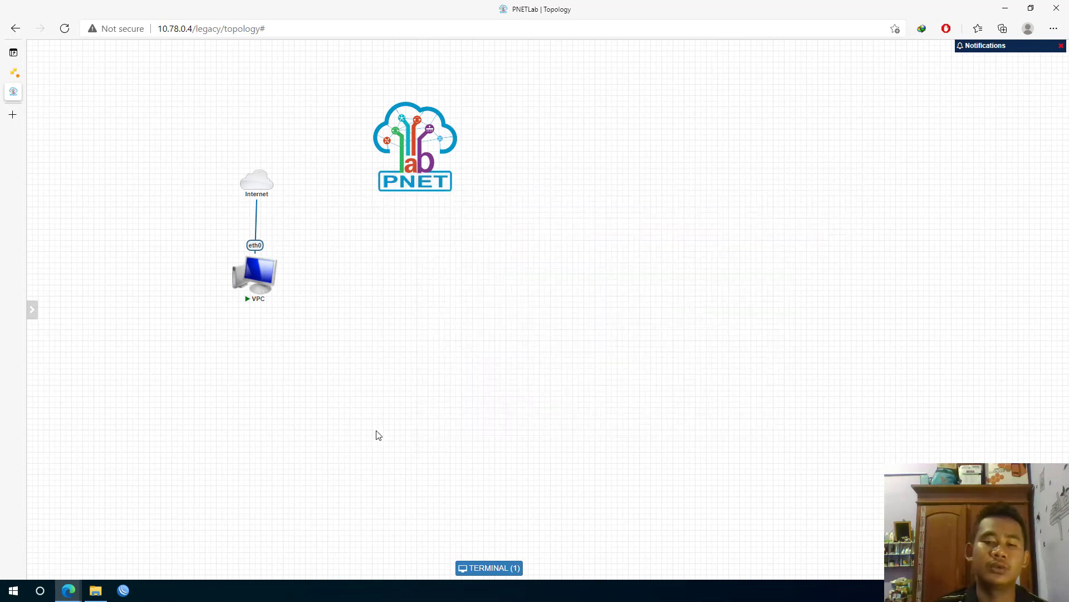